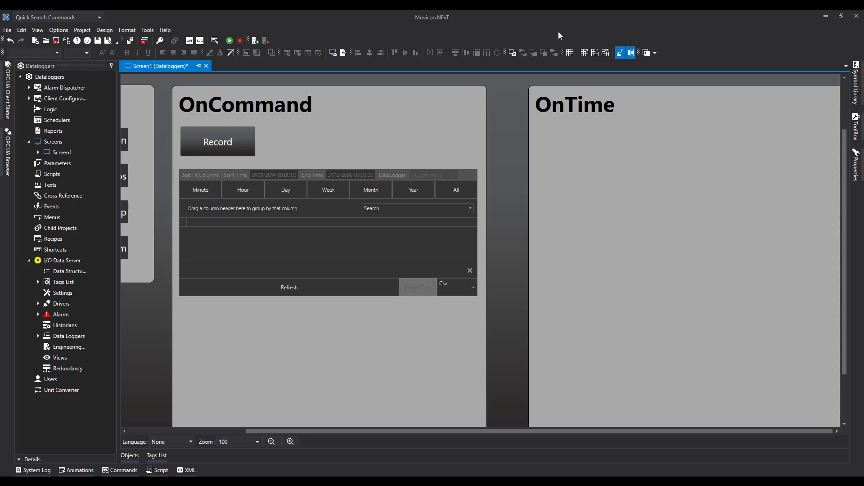
# - Add a new data logger named DataLogger to the I/O Data Server's Data Loggers list
pyautogui.doubleClick(57, 261)
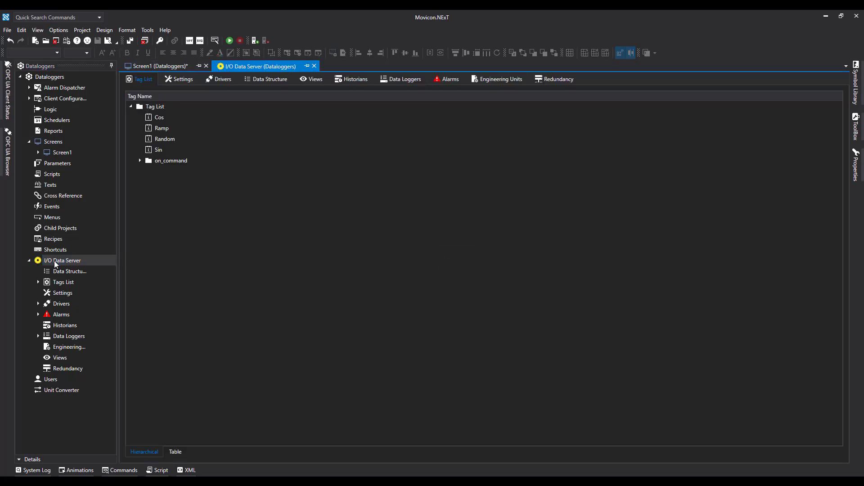
pyautogui.click(398, 79)
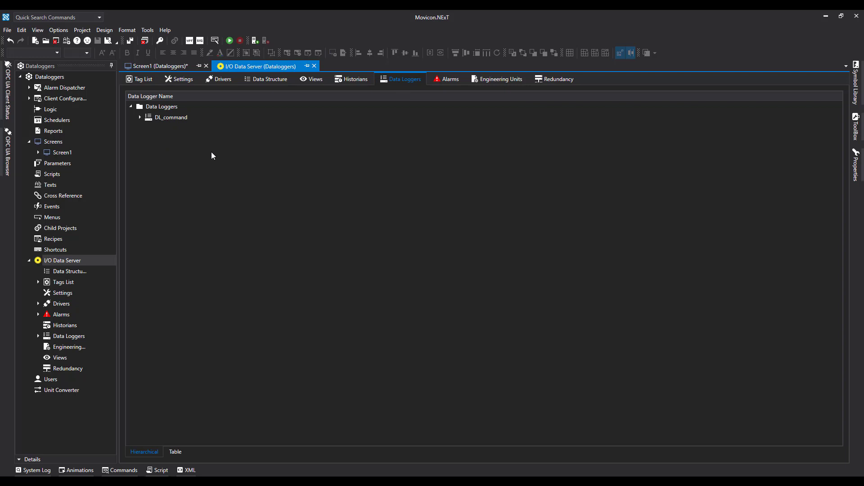
pyautogui.rightClick(165, 156)
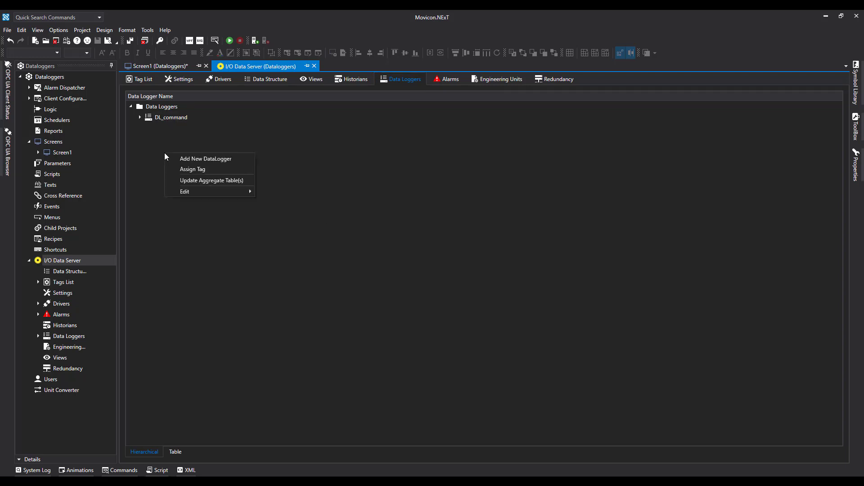
pyautogui.click(218, 159)
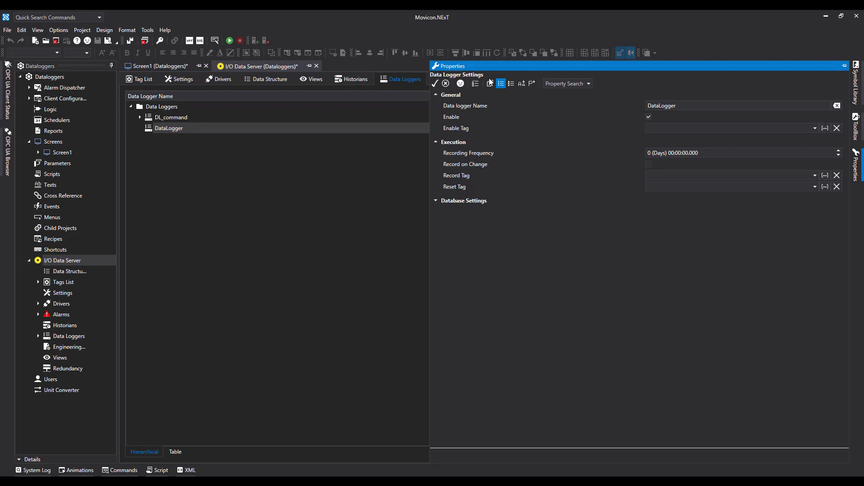
# - Rename the logger DL_5s, set recording frequency 00:00:05 and Max. Age 720 days, then apply
pyautogui.click(690, 105)
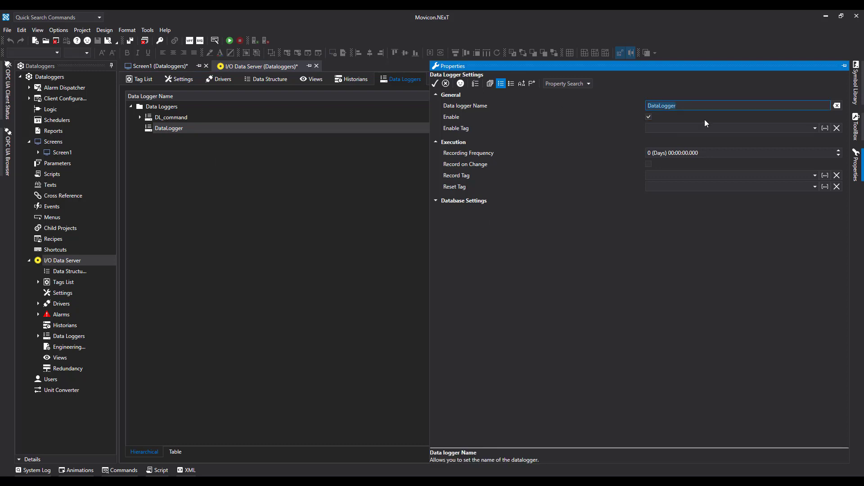
pyautogui.press('BackSpace')
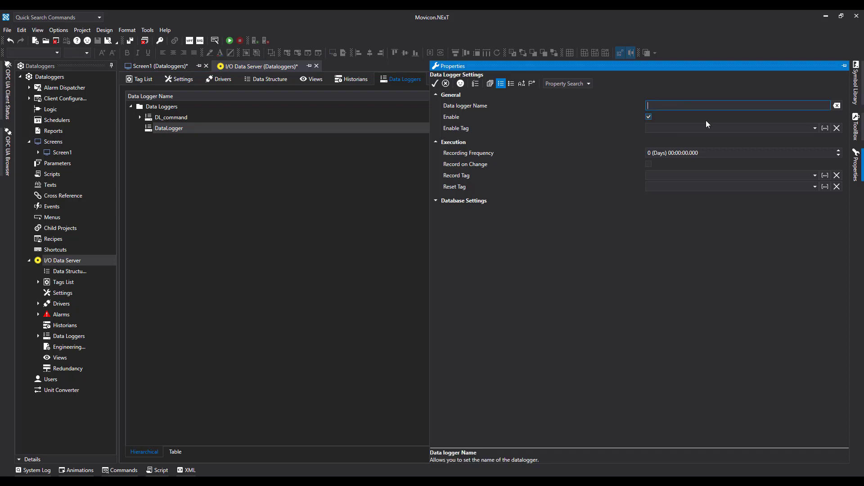
pyautogui.write('DL_5s')
pyautogui.click(683, 153)
pyautogui.write('05')
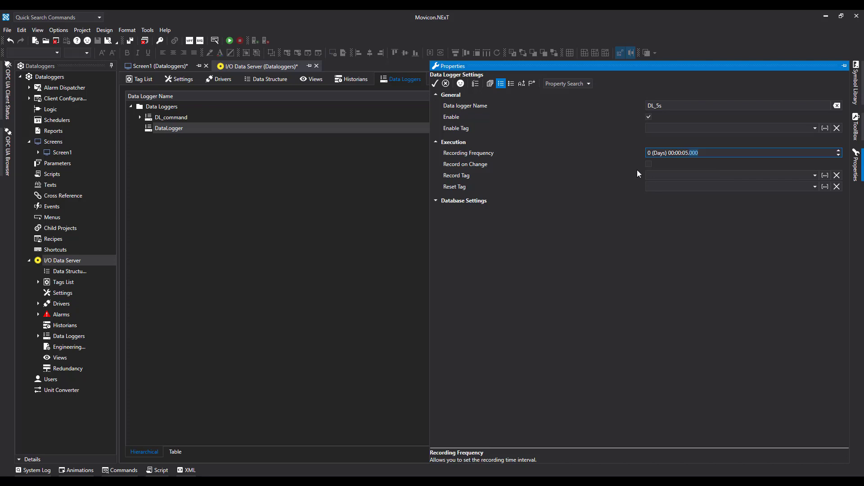
pyautogui.click(435, 201)
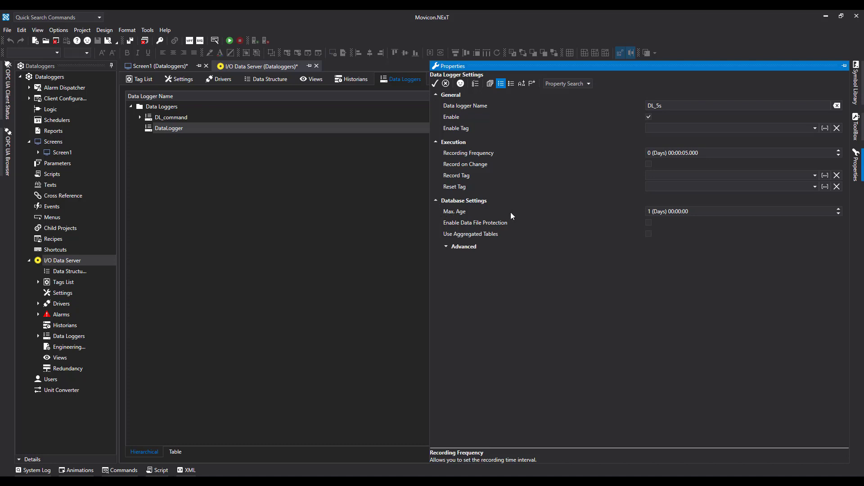
pyautogui.click(655, 211)
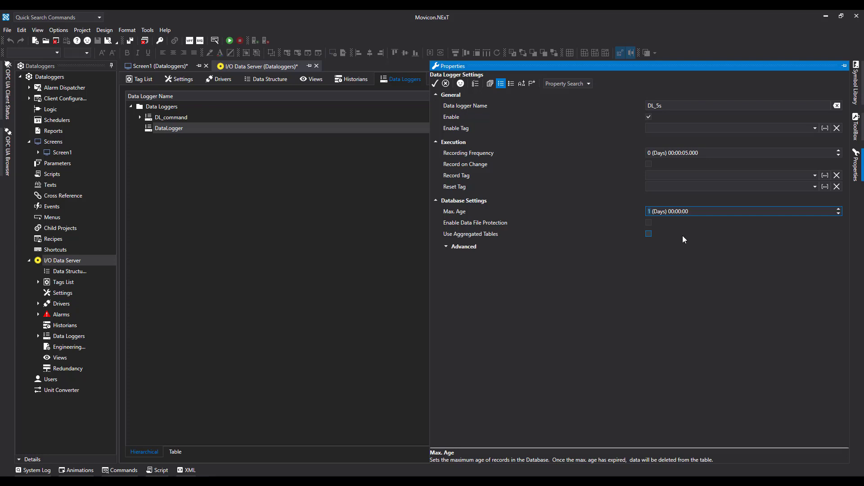
pyautogui.write('720')
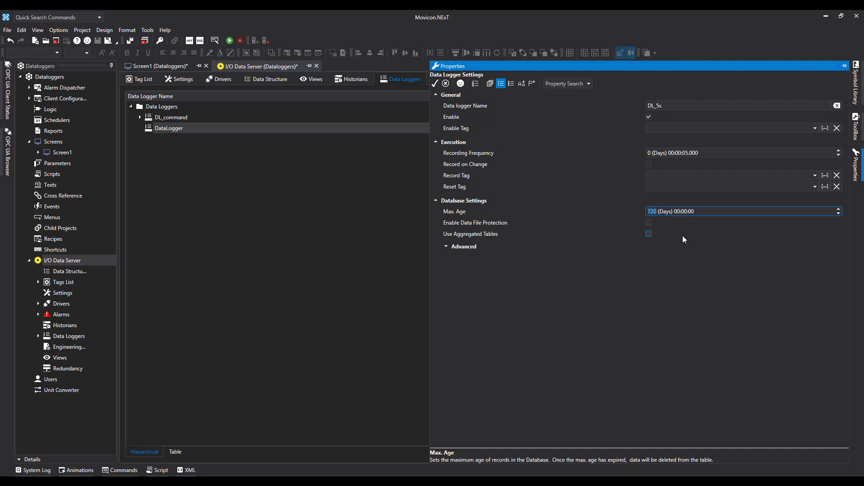
pyautogui.click(436, 84)
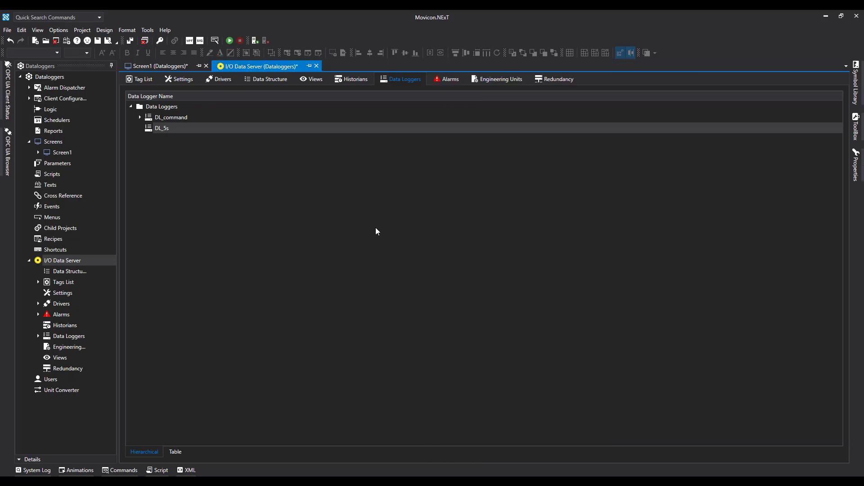
# - Browse the DL_5s logger options and the project's tags, drivers and tag list views
pyautogui.rightClick(157, 129)
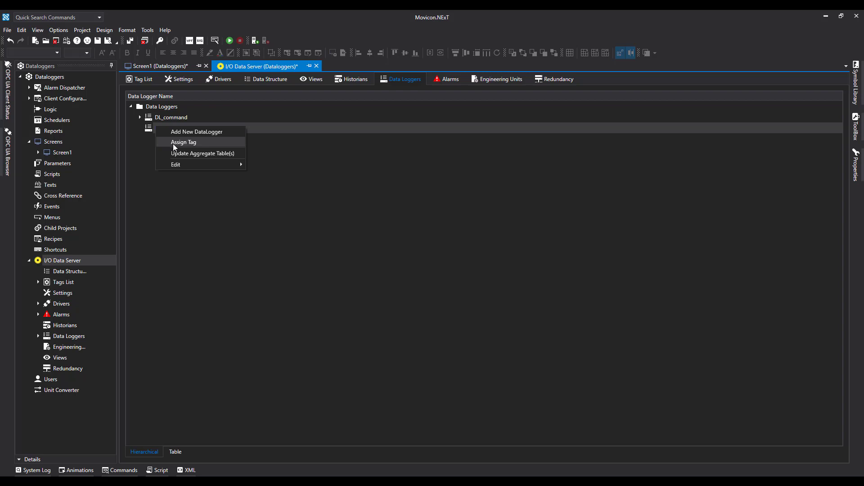
pyautogui.click(199, 144)
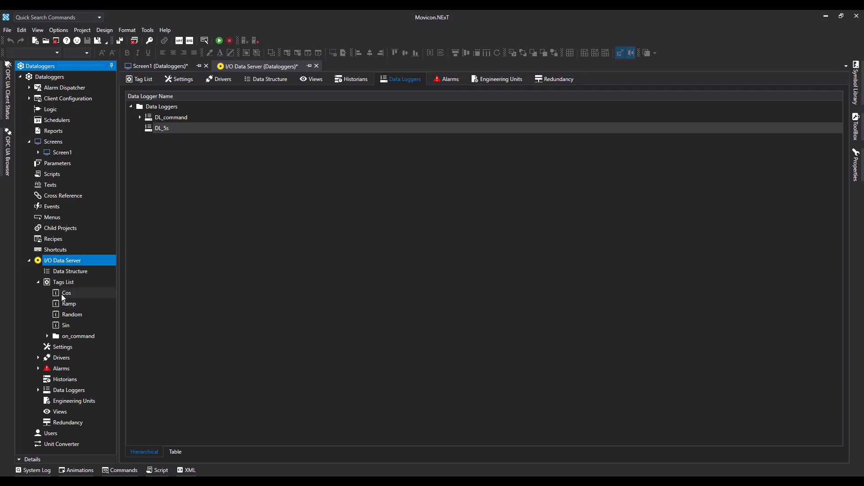
pyautogui.click(61, 293)
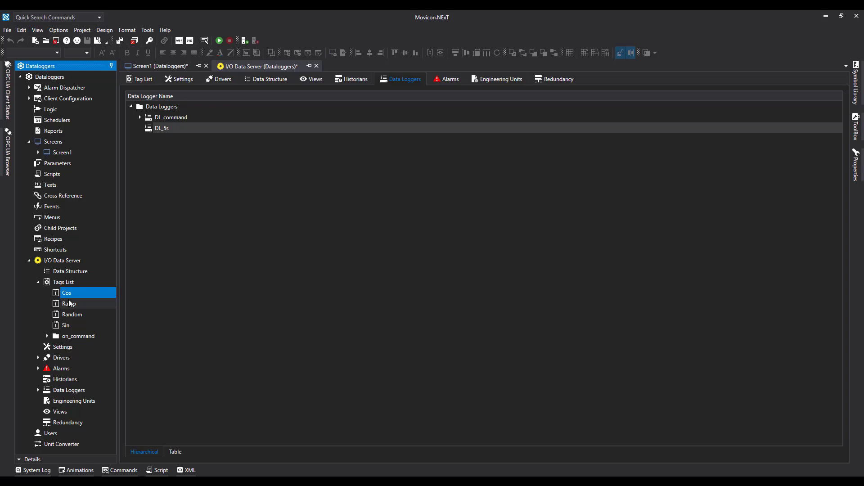
pyautogui.click(218, 79)
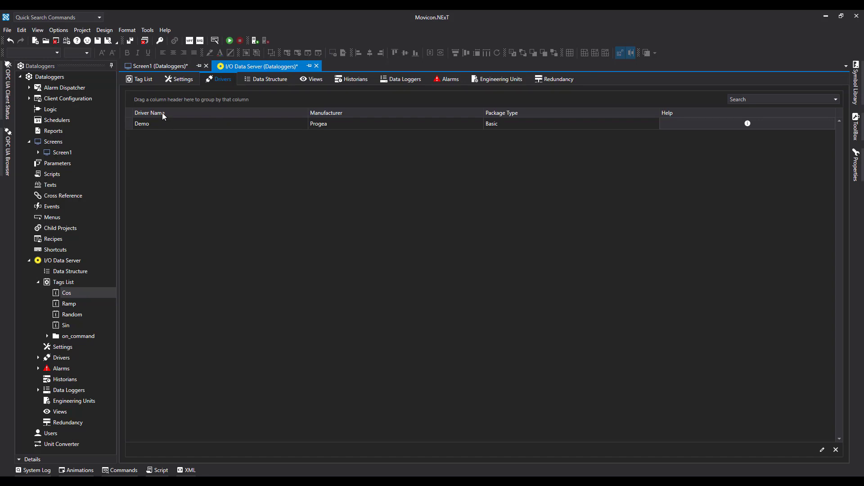
pyautogui.click(142, 79)
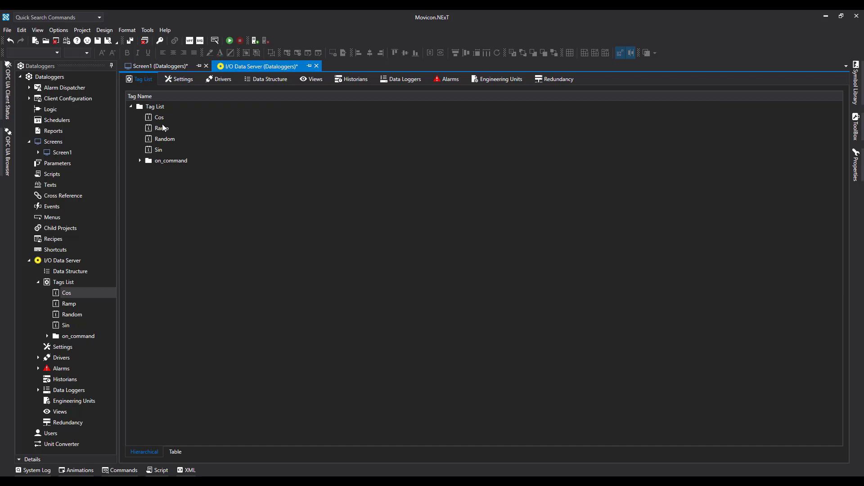
pyautogui.click(399, 78)
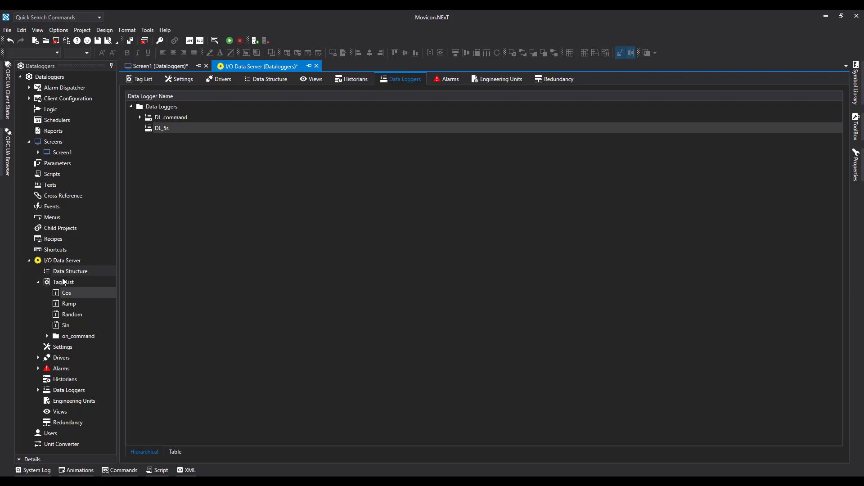
# - Drag the Cos, Ramp, Random and Sin tags onto DL_5s as its recorded columns
pyautogui.click(63, 294)
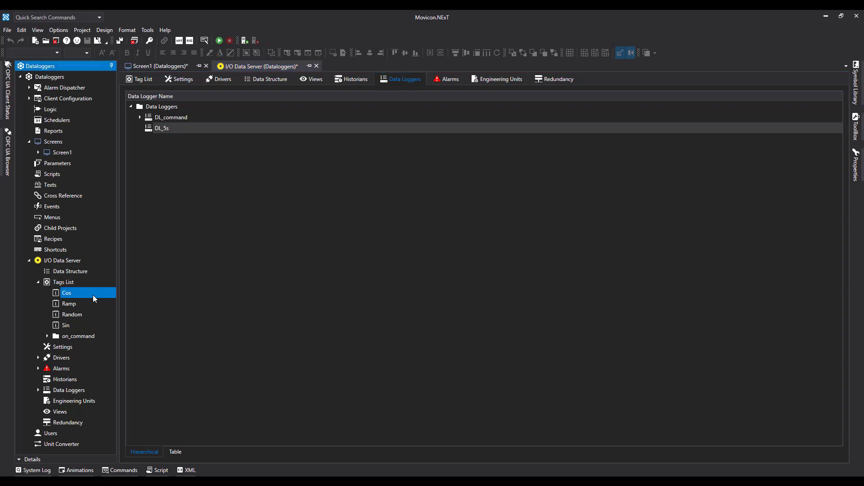
pyautogui.keyDown('ctrl'); pyautogui.click(67, 304); pyautogui.keyUp('ctrl')
pyautogui.keyDown('ctrl'); pyautogui.click(70, 315); pyautogui.keyUp('ctrl')
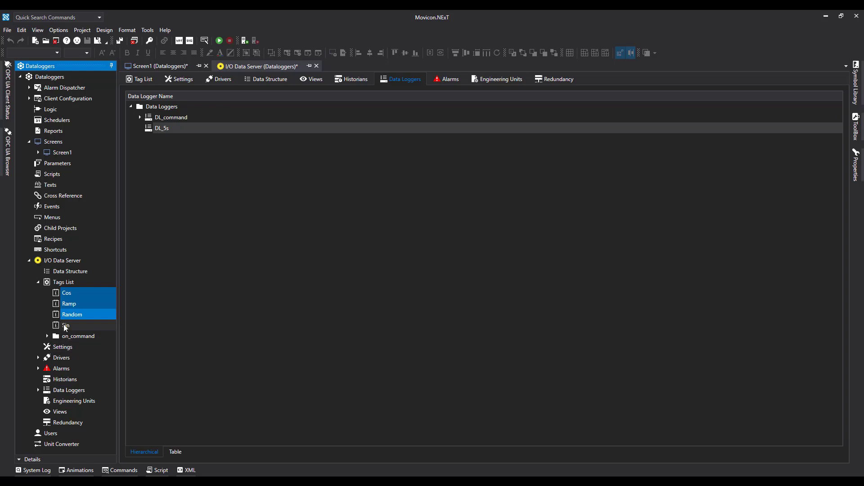
pyautogui.keyDown('ctrl'); pyautogui.click(65, 326); pyautogui.keyUp('ctrl')
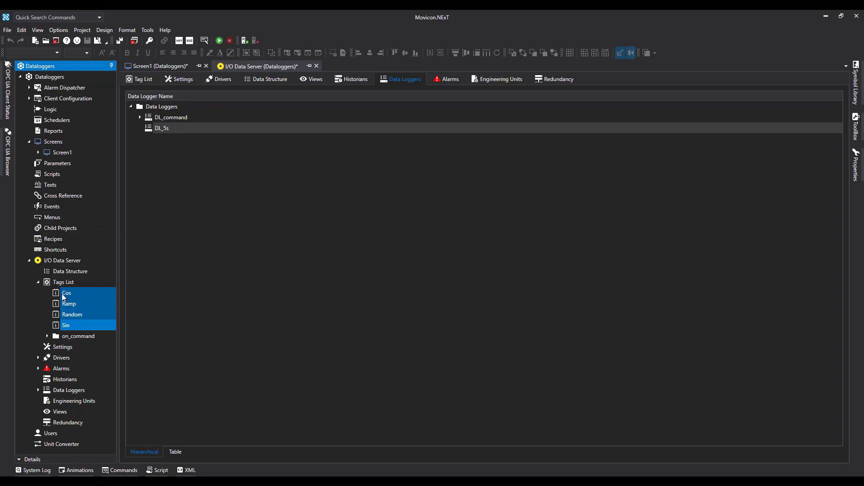
pyautogui.moveTo(67, 293); pyautogui.dragTo(156, 129)
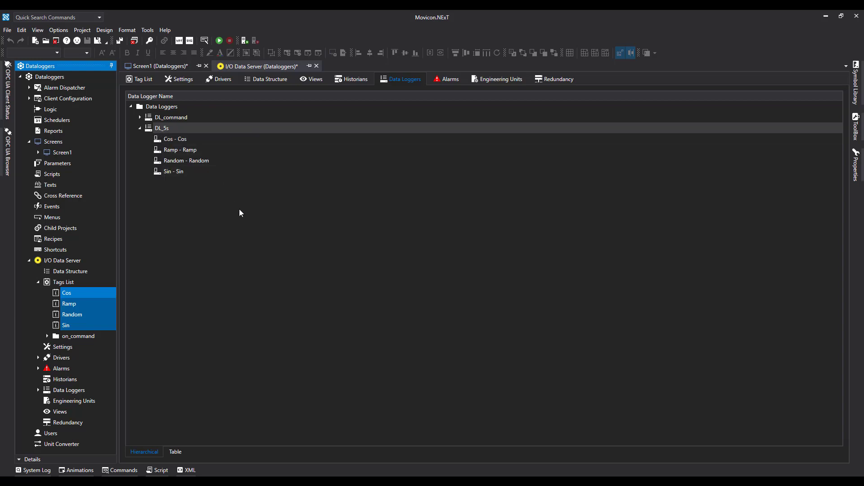
# - Check the Cos column's properties, then select the DL_5s logger to show its settings
pyautogui.click(163, 138)
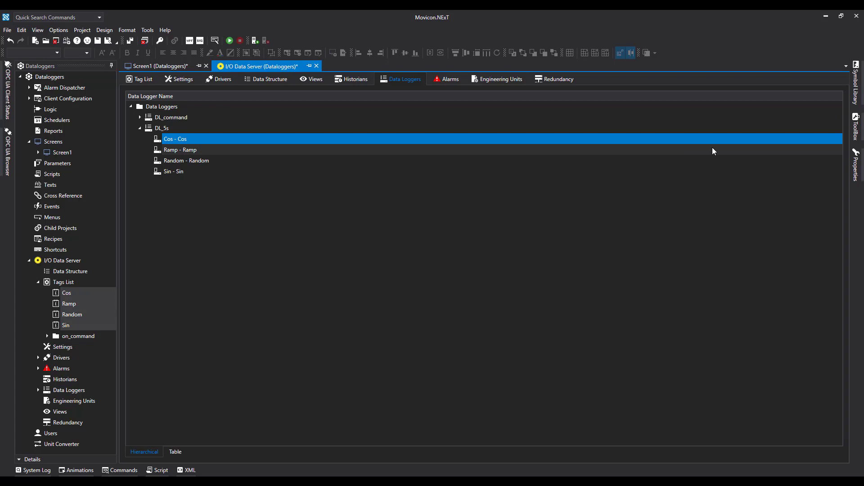
pyautogui.click(859, 166)
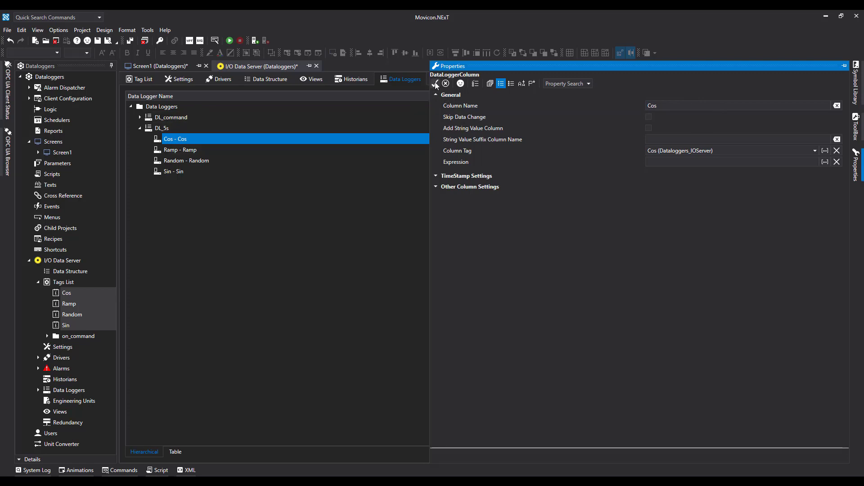
pyautogui.click(349, 160)
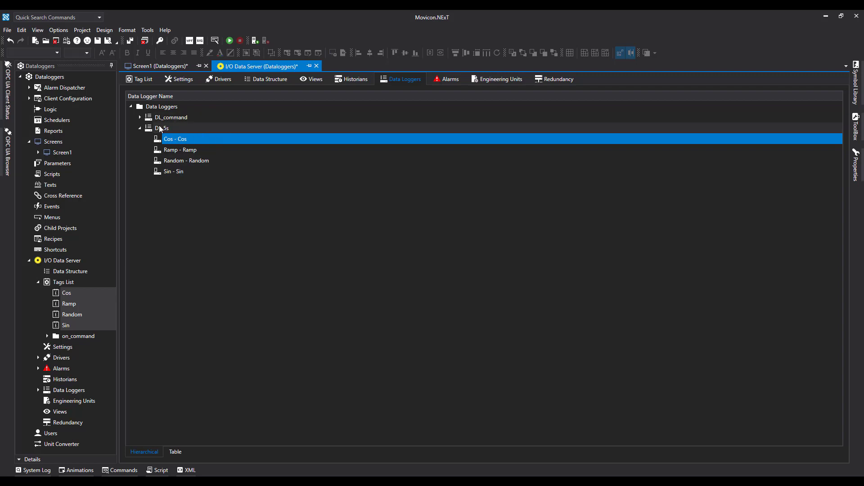
pyautogui.click(199, 128)
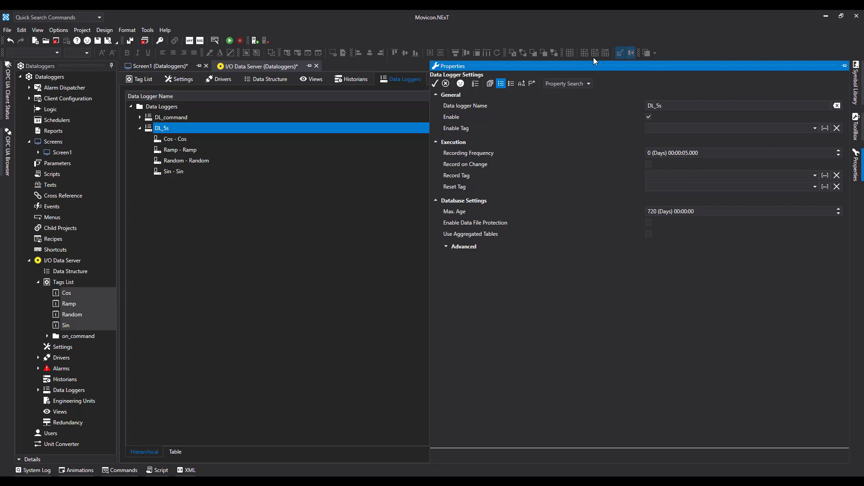
# - From DL_5s's Enable Tag browser, create a folder named on_time in the Tag List
pyautogui.click(825, 129)
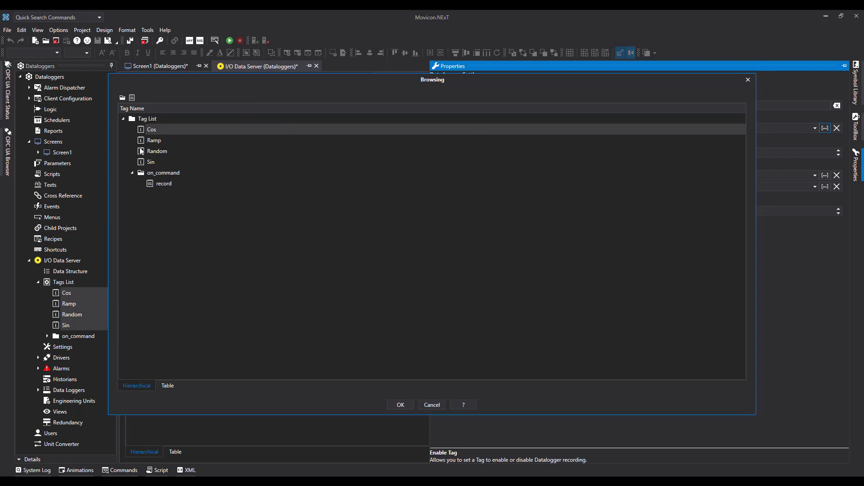
pyautogui.click(152, 120)
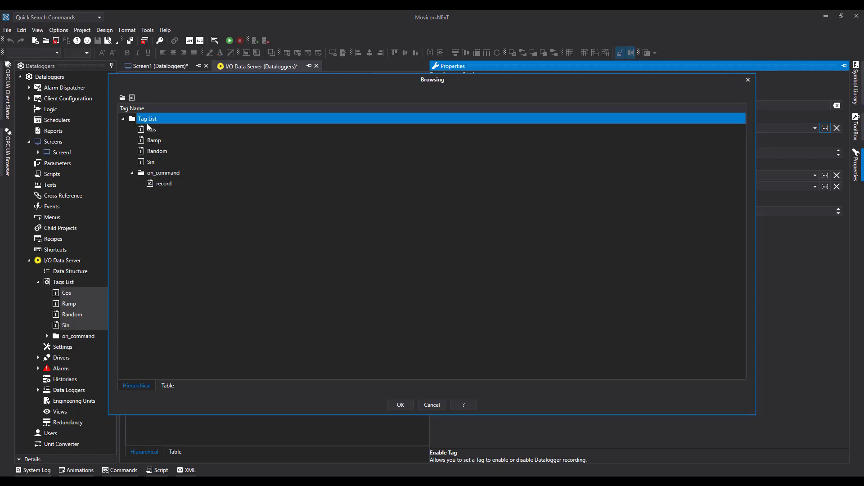
pyautogui.click(122, 98)
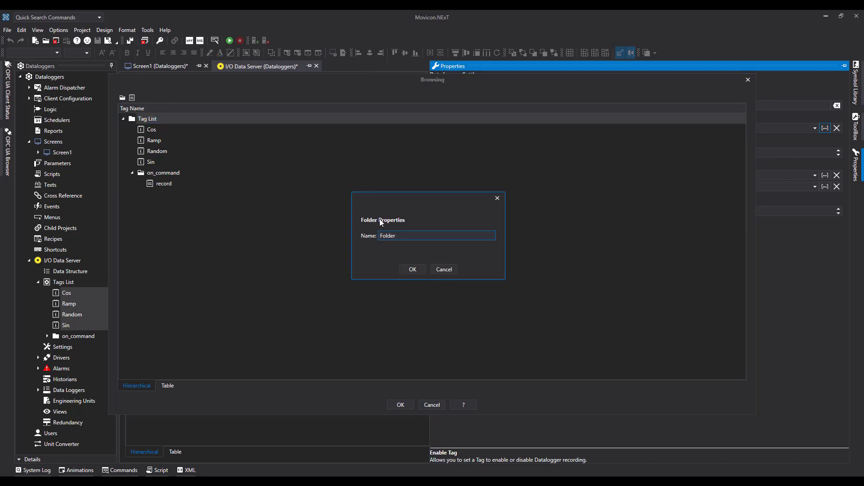
pyautogui.doubleClick(410, 236)
pyautogui.write('onTime')
pyautogui.press('Left')
pyautogui.press('Left')
pyautogui.press('Left')
pyautogui.press('BackSpace')
pyautogui.write('_t')
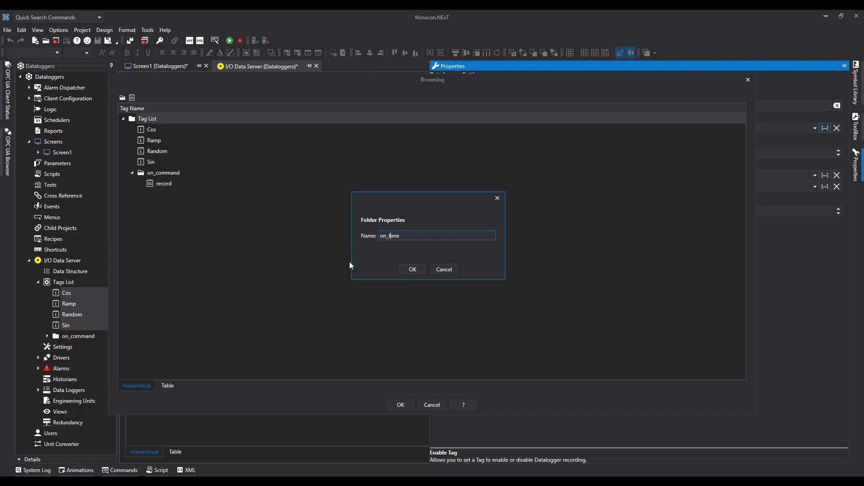
pyautogui.click(406, 267)
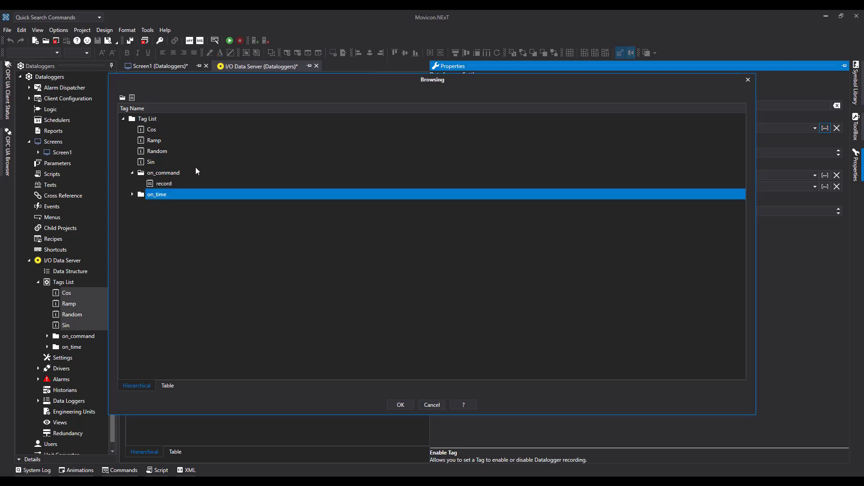
# - Add Boolean tag enable_DI in on_time, set it as DL_5s's enable tag, and close Properties
pyautogui.rightClick(157, 193)
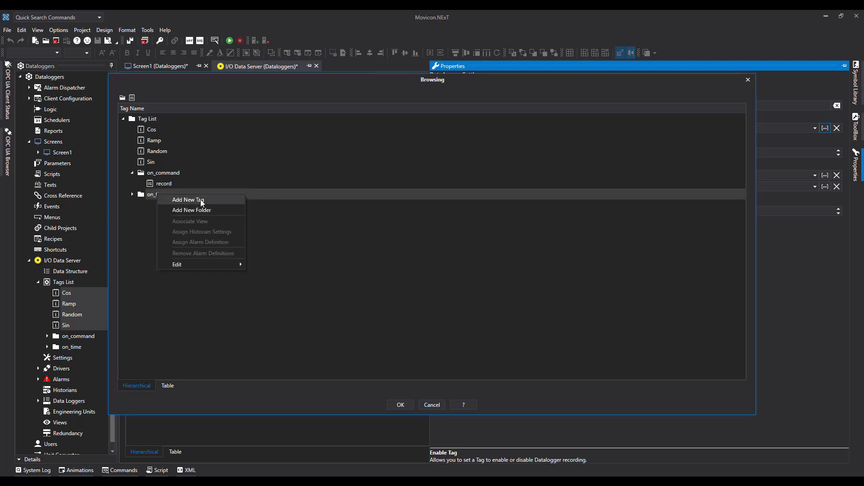
pyautogui.click(212, 200)
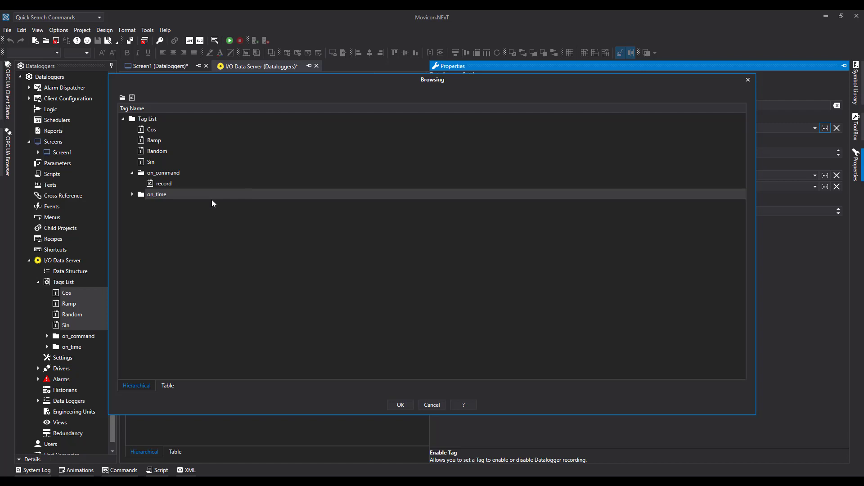
pyautogui.doubleClick(396, 167)
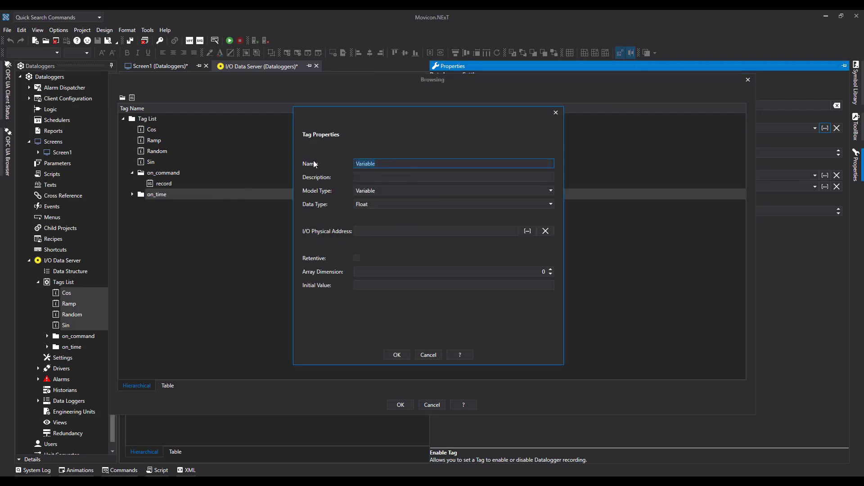
pyautogui.write('enable')
pyautogui.click(378, 204)
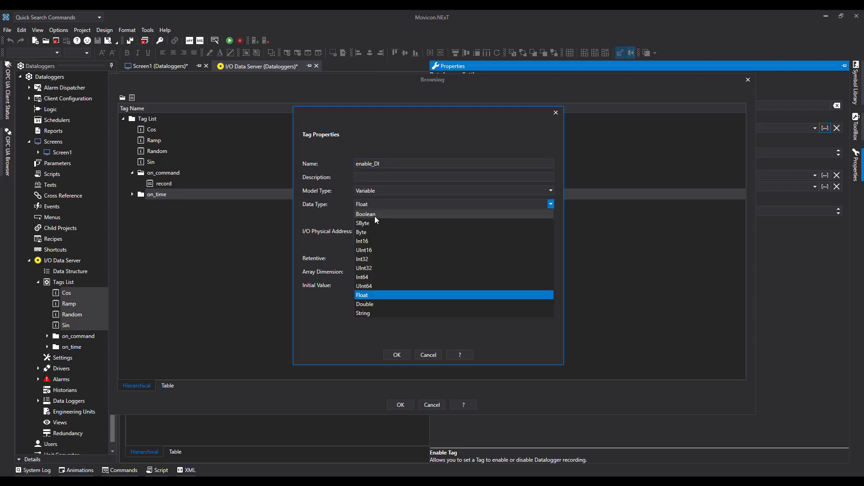
pyautogui.click(374, 215)
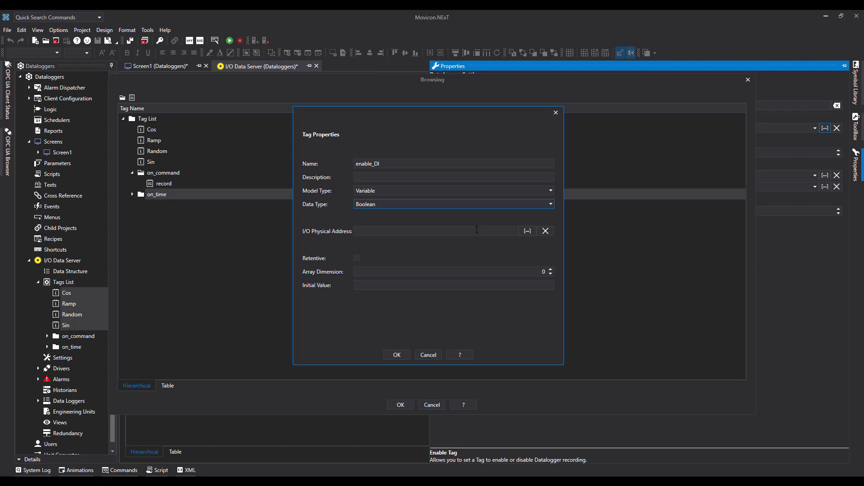
pyautogui.click(398, 355)
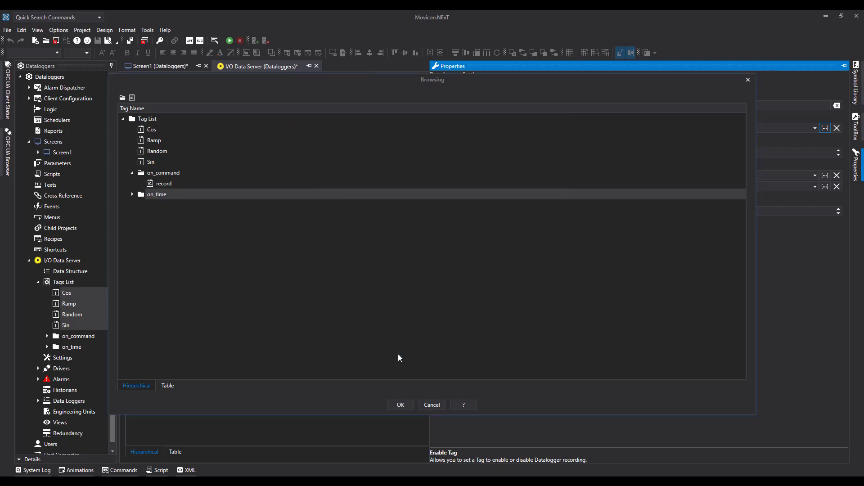
pyautogui.click(400, 405)
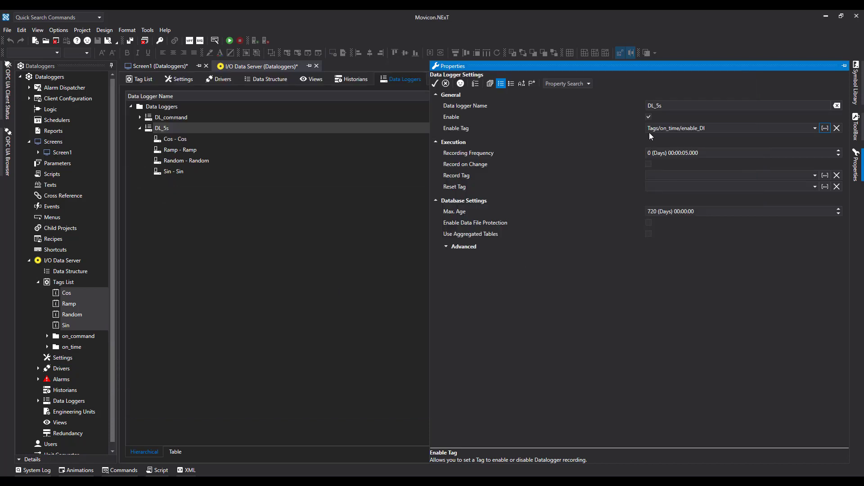
pyautogui.click(436, 83)
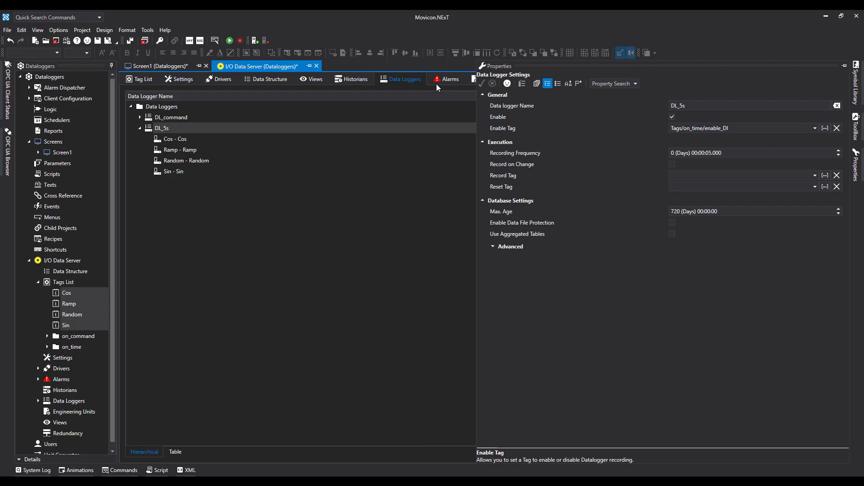
# - Place a Flat Toggle Smart Switch on Screen1 at the top left of the OnTime panel
pyautogui.click(146, 67)
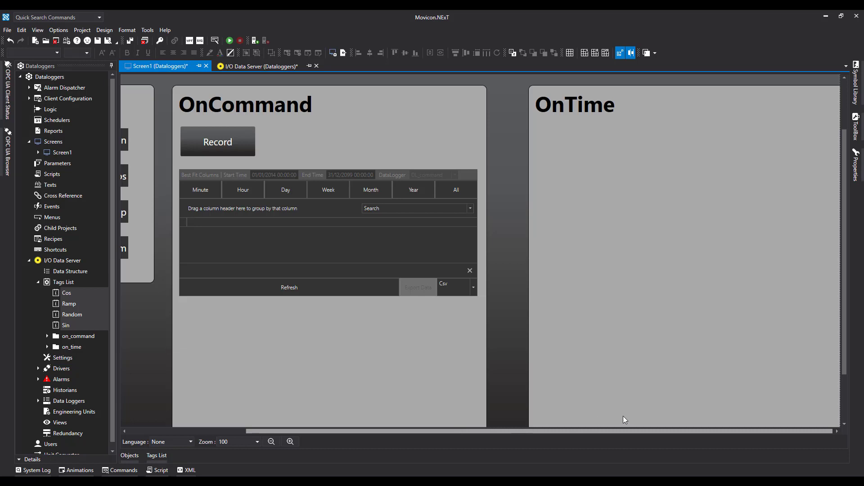
pyautogui.click(857, 127)
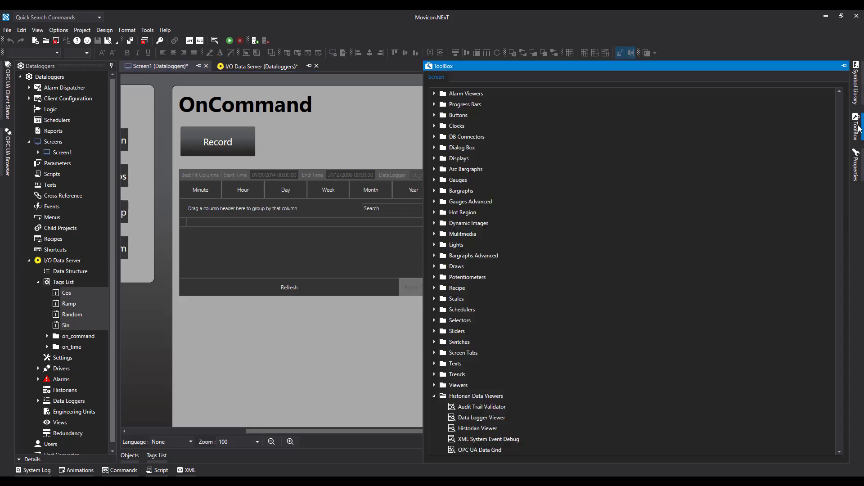
pyautogui.click(434, 396)
pyautogui.click(434, 342)
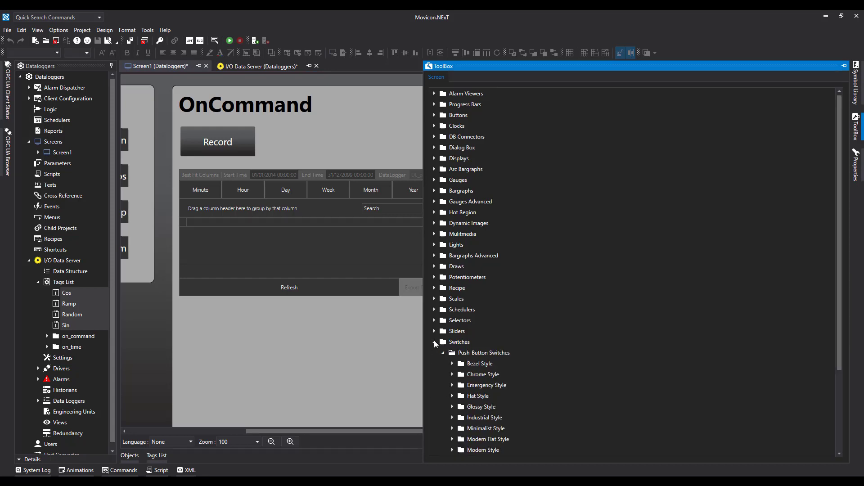
pyautogui.click(444, 353)
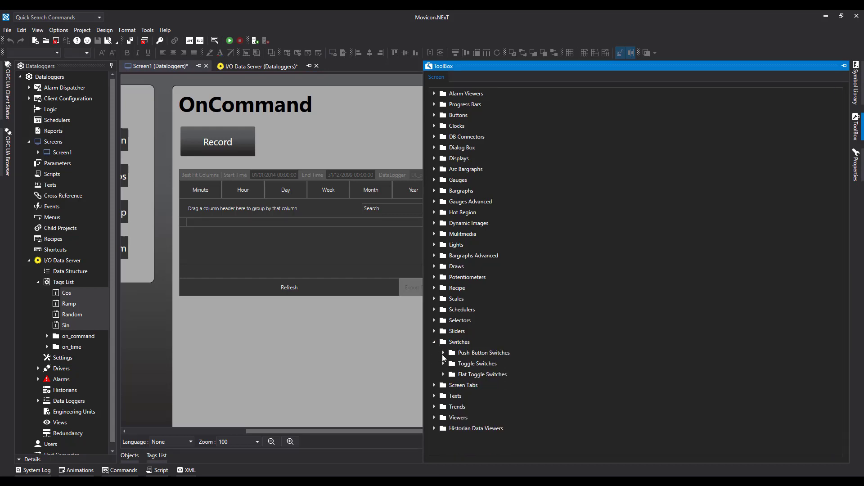
pyautogui.click(444, 373)
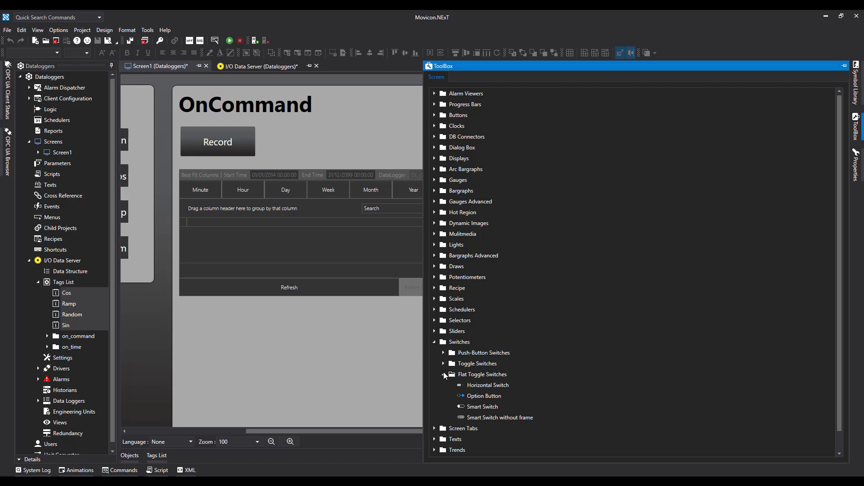
pyautogui.moveTo(482, 407); pyautogui.dragTo(293, 334)
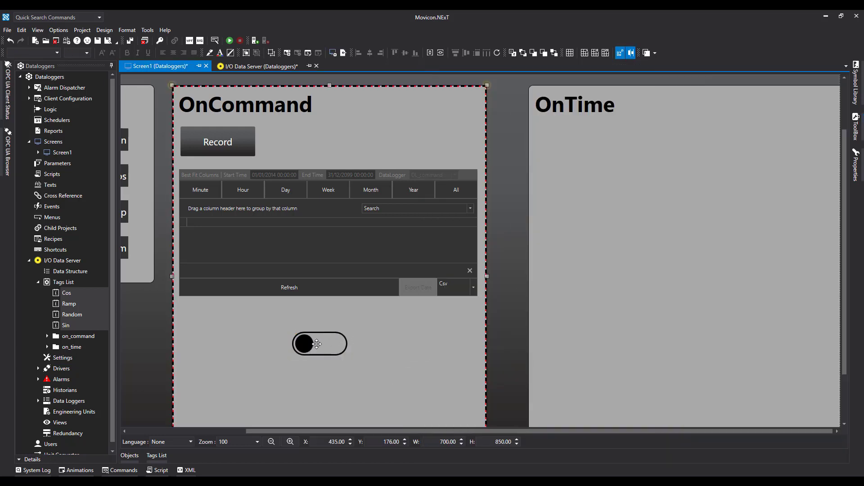
pyautogui.click(317, 344)
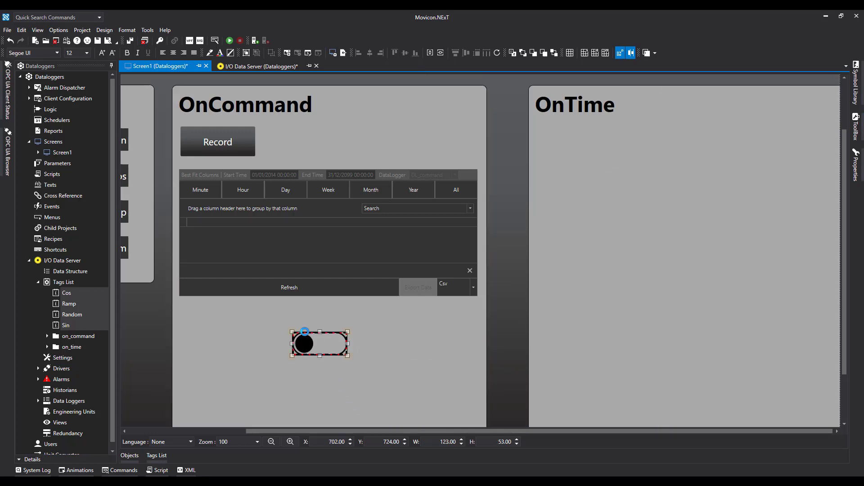
pyautogui.moveTo(317, 344); pyautogui.dragTo(555, 138)
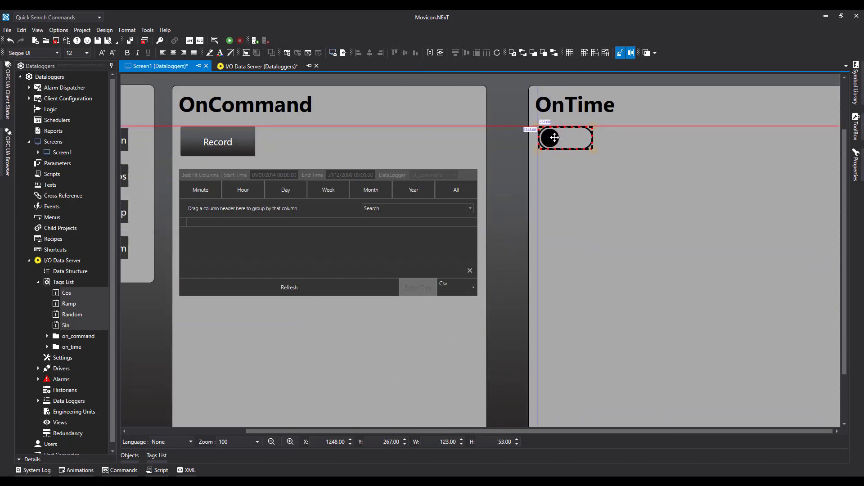
# - Bind the smart switch's Tag property to on_time\enable_DI
pyautogui.click(857, 161)
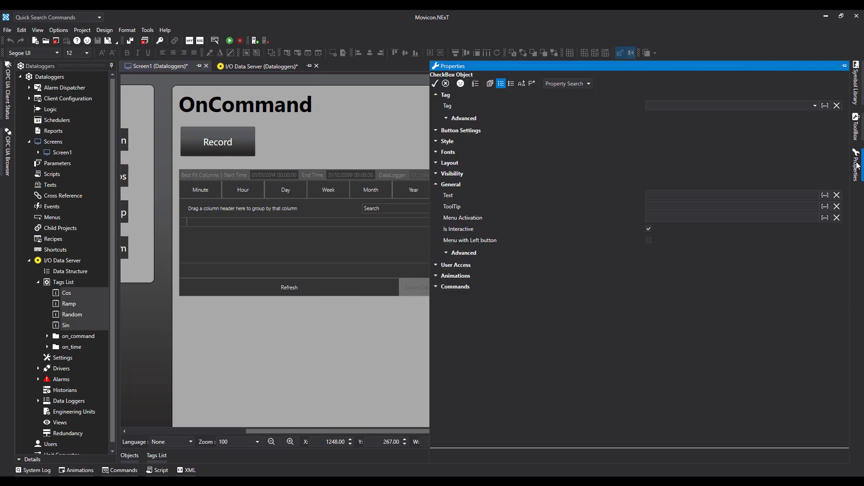
pyautogui.click(825, 105)
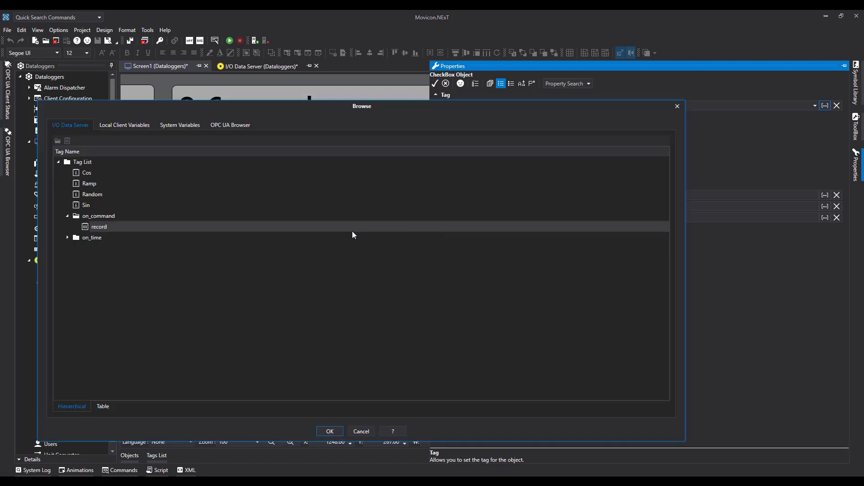
pyautogui.click(68, 237)
pyautogui.click(96, 250)
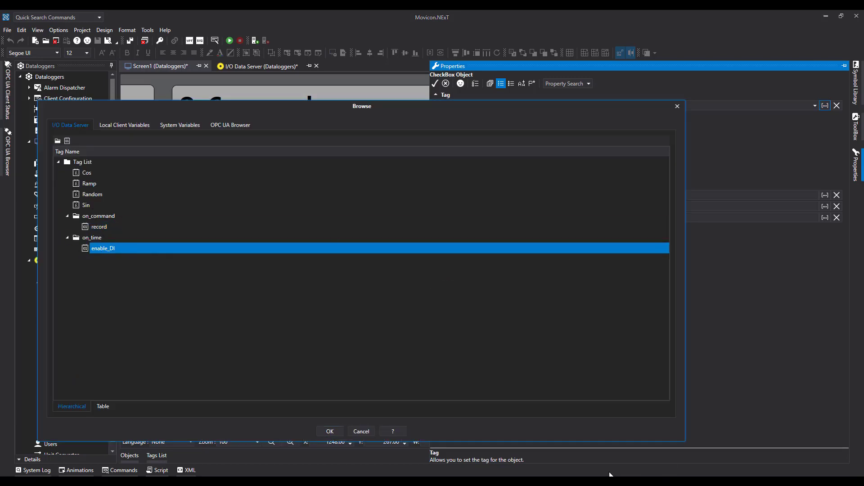
pyautogui.click(330, 431)
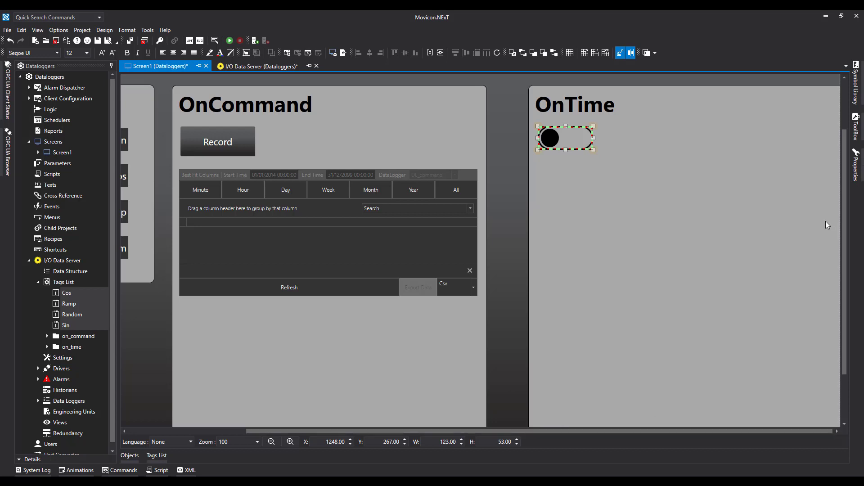
# - Shift the OnTime panel left and align its top with the OnCommand panel
pyautogui.scroll(-1, 668, 209)
pyautogui.scroll(-1, 667, 218)
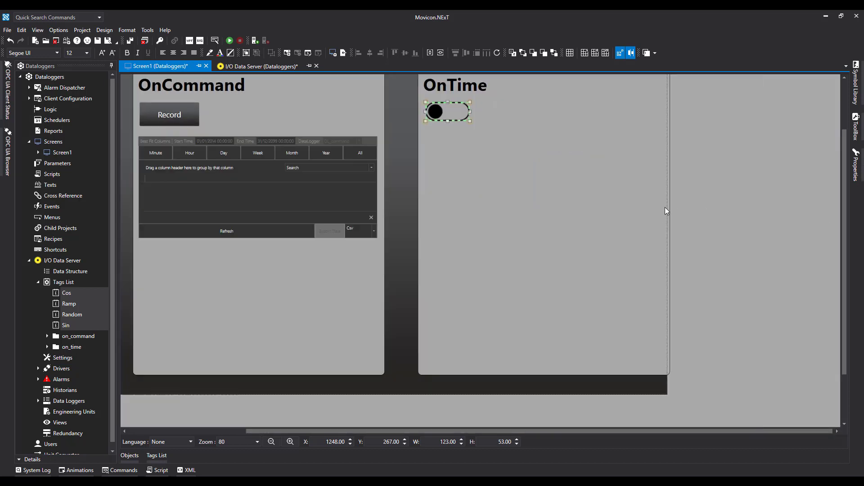
pyautogui.moveTo(561, 184); pyautogui.dragTo(533, 189)
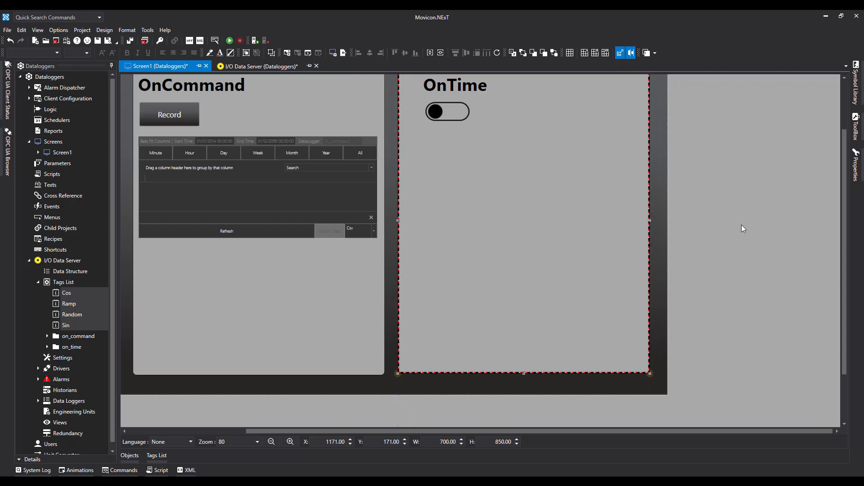
pyautogui.scroll(2, 729, 221)
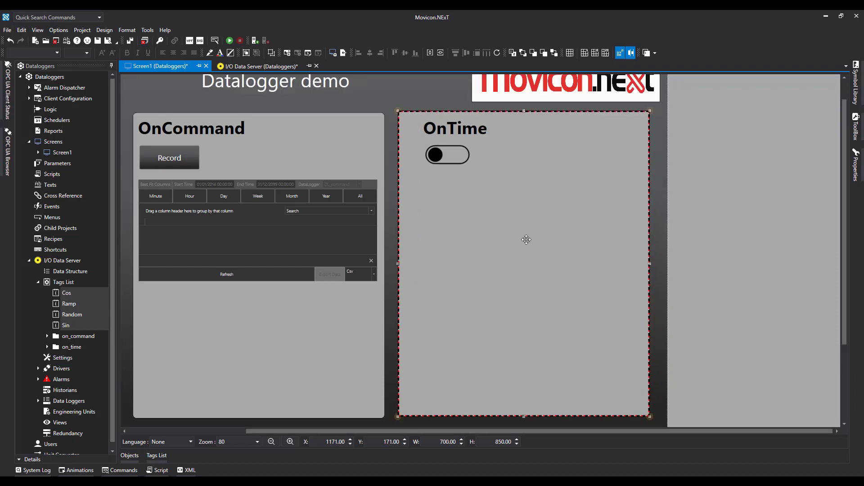
pyautogui.keyDown('shift'); pyautogui.click(331, 147); pyautogui.keyUp('shift')
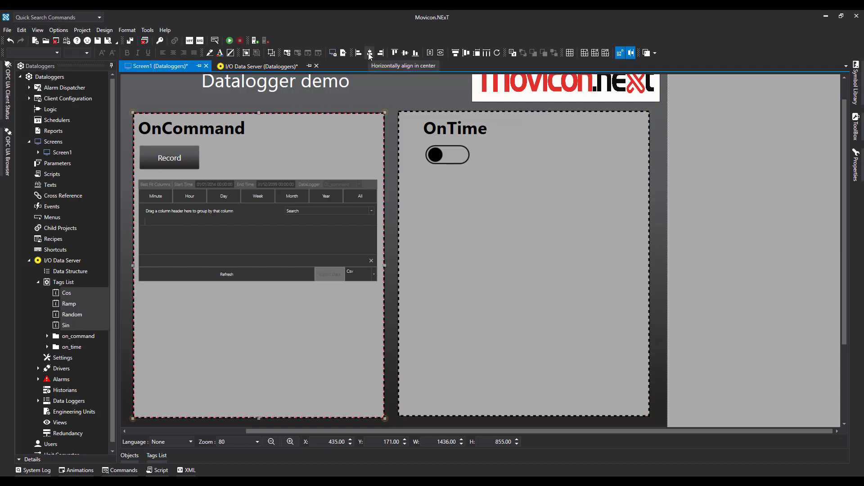
pyautogui.click(395, 54)
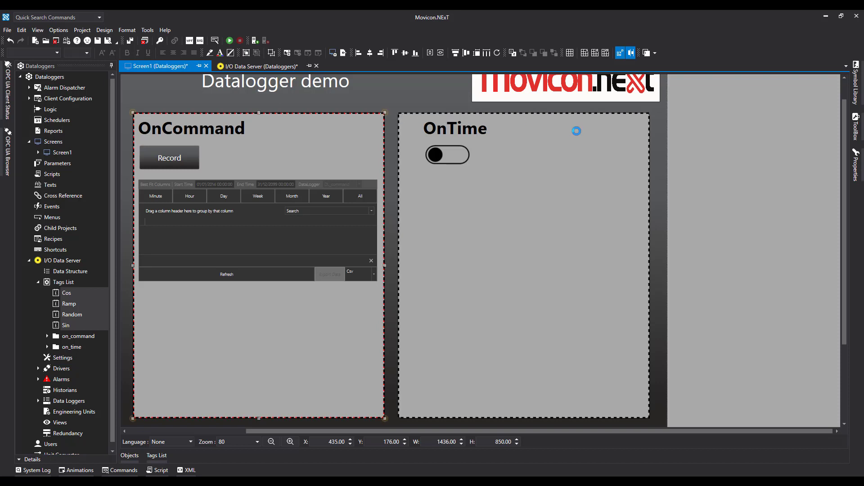
pyautogui.click(768, 174)
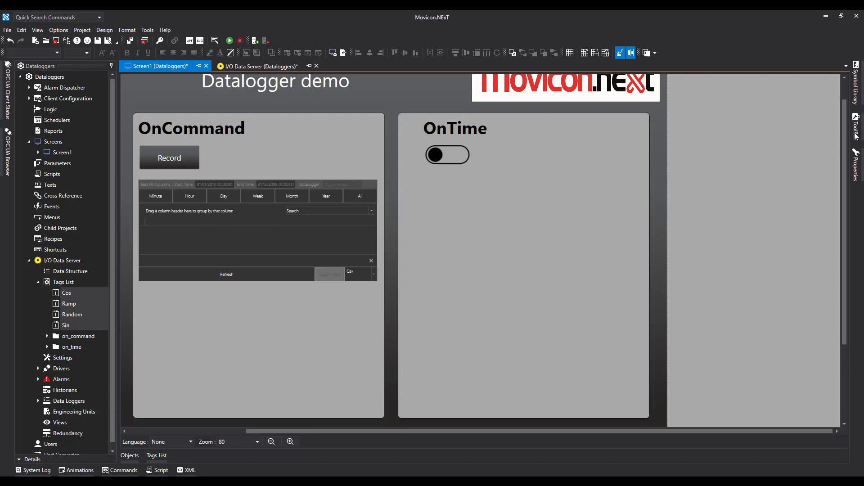
# - Place a Data Logger Viewer from Historian Data Viewers under the OnTime switch
pyautogui.click(859, 130)
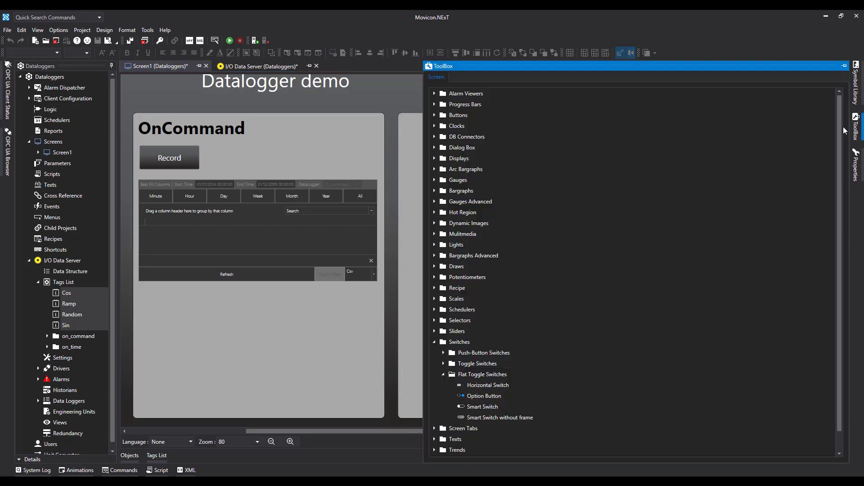
pyautogui.click(435, 343)
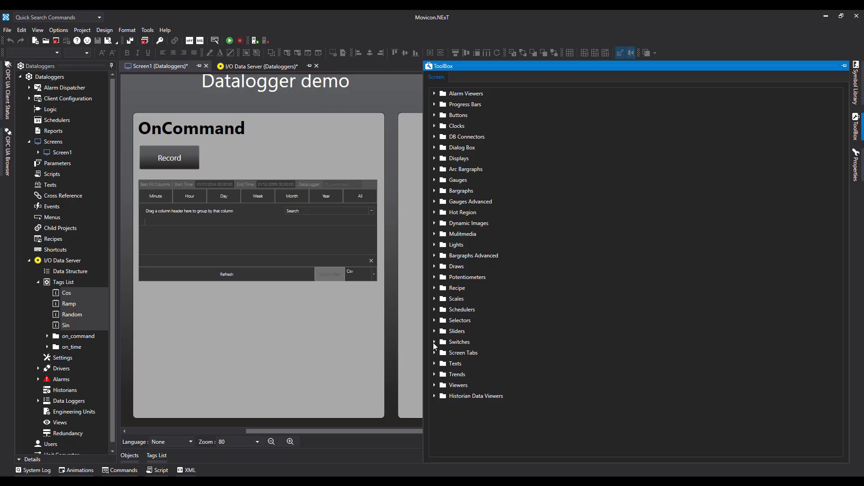
pyautogui.click(434, 396)
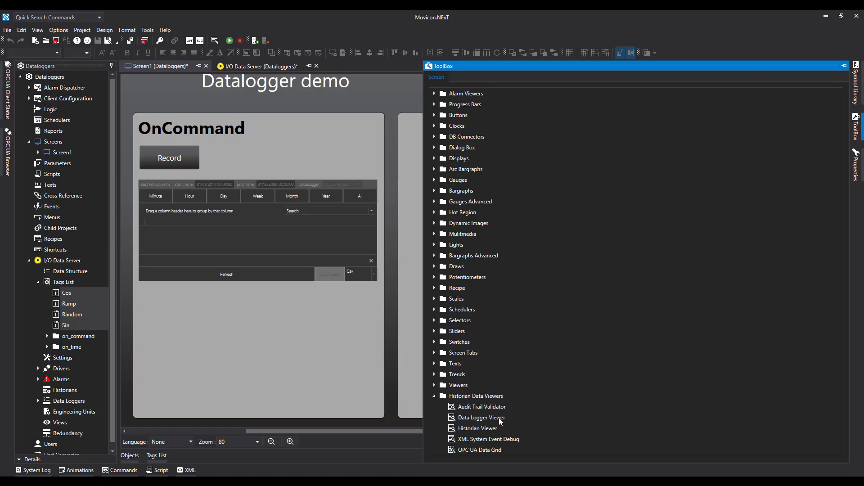
pyautogui.moveTo(501, 418); pyautogui.dragTo(407, 275)
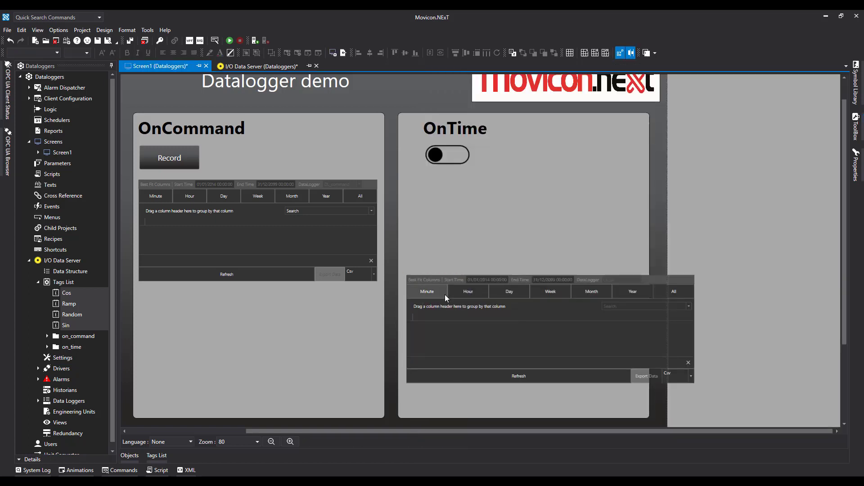
pyautogui.click(445, 295)
pyautogui.moveTo(494, 313); pyautogui.dragTo(494, 216)
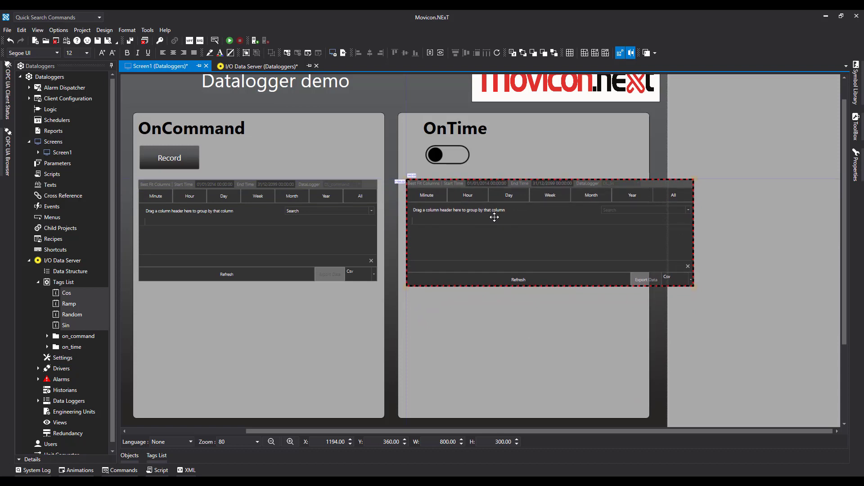
# - Align the new viewer's top with the OnCommand viewer and narrow it to width 662
pyautogui.keyDown('ctrl'); pyautogui.click(347, 207); pyautogui.keyUp('ctrl')
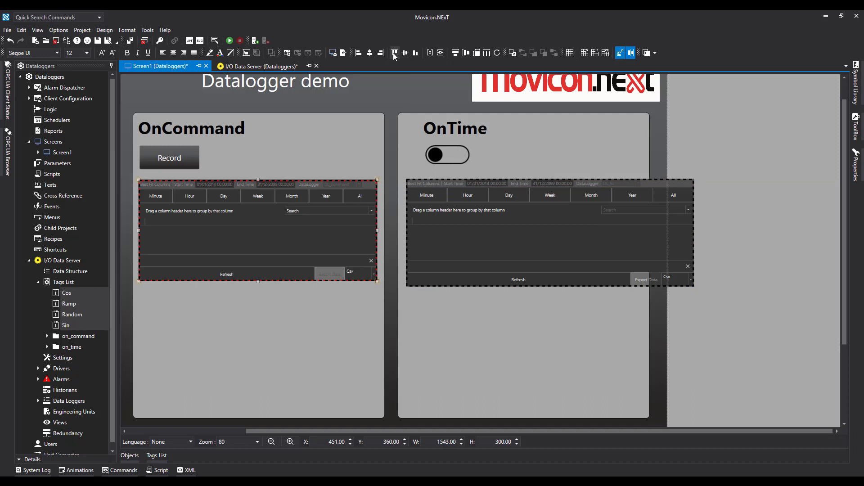
pyautogui.click(394, 53)
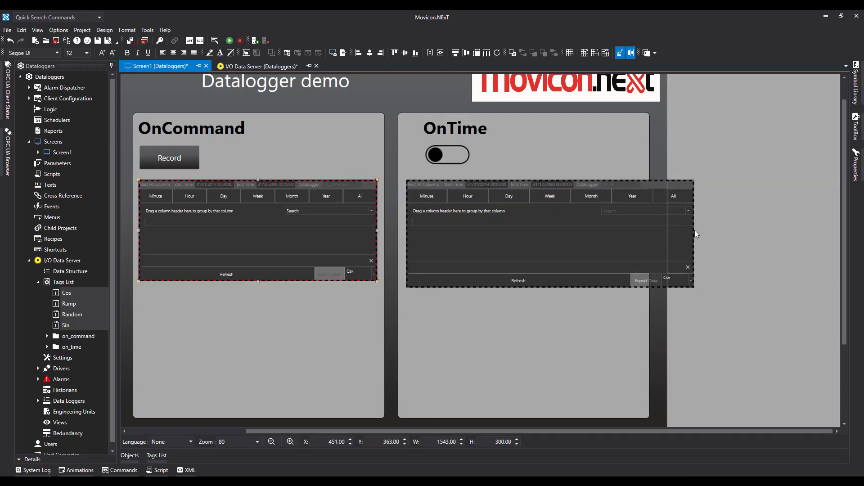
pyautogui.click(738, 240)
pyautogui.click(675, 239)
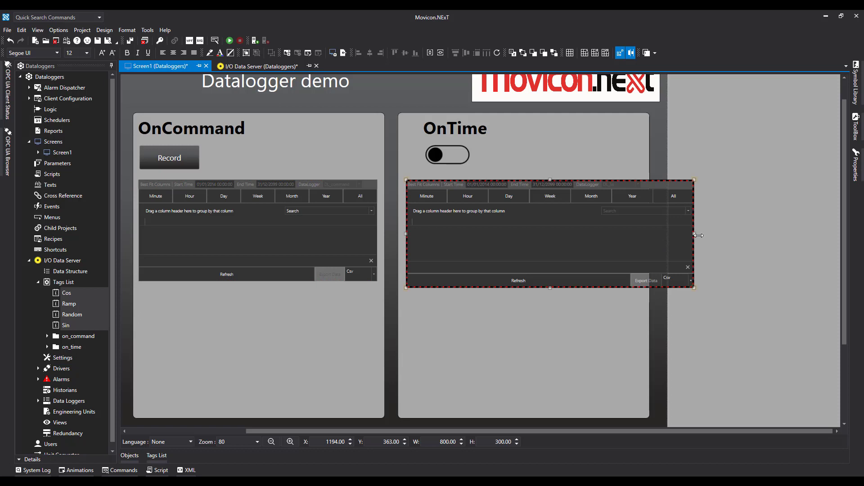
pyautogui.moveTo(698, 235); pyautogui.dragTo(644, 234)
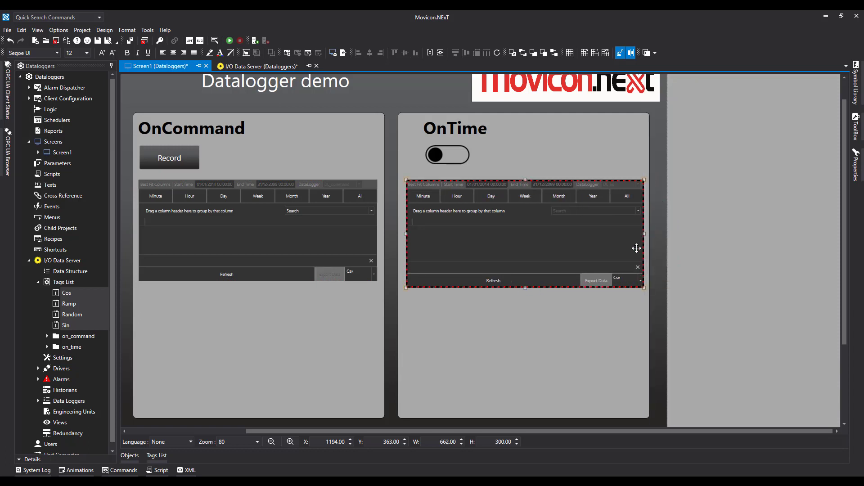
# - Set the OnTime viewer's DataLogger Name to DL_5s, apply it, and save the project
pyautogui.click(856, 172)
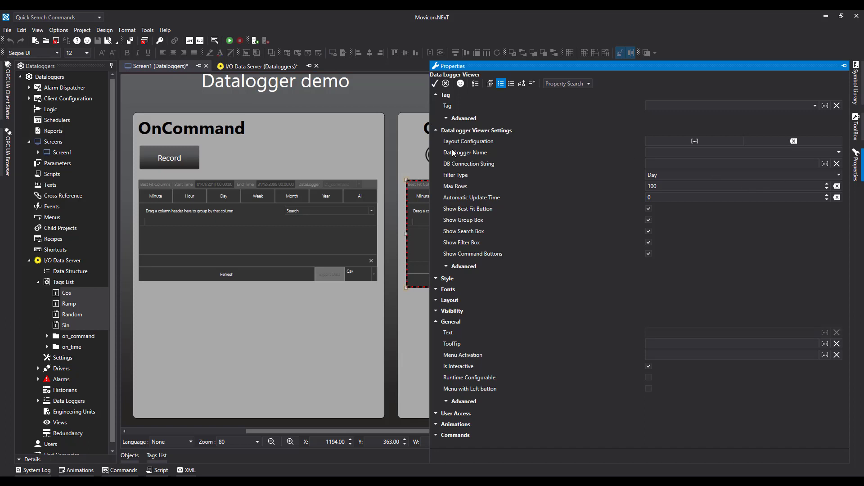
pyautogui.click(840, 152)
pyautogui.click(657, 172)
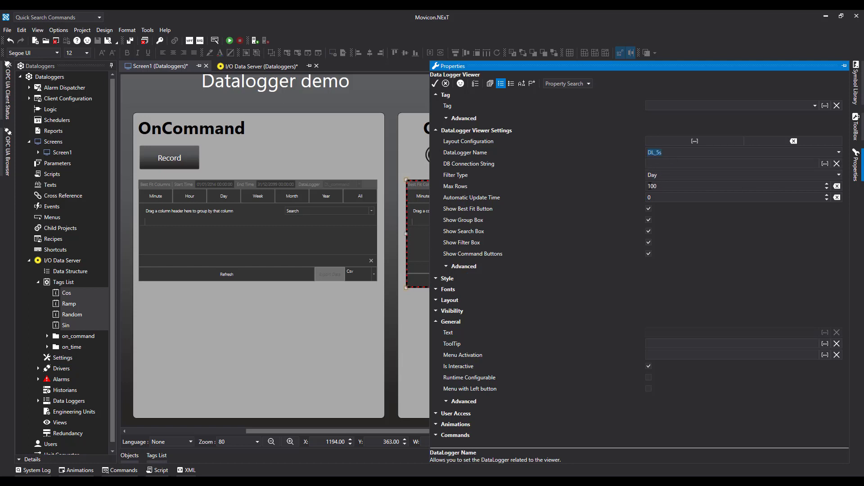
pyautogui.click(435, 84)
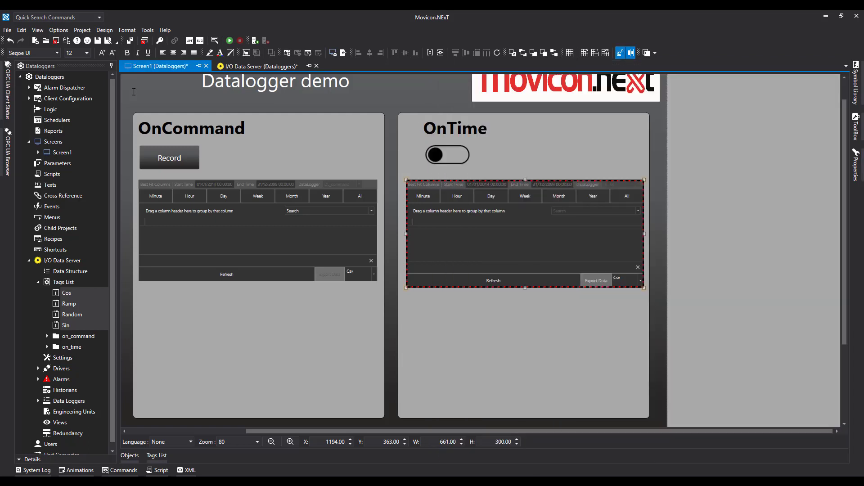
pyautogui.click(129, 42)
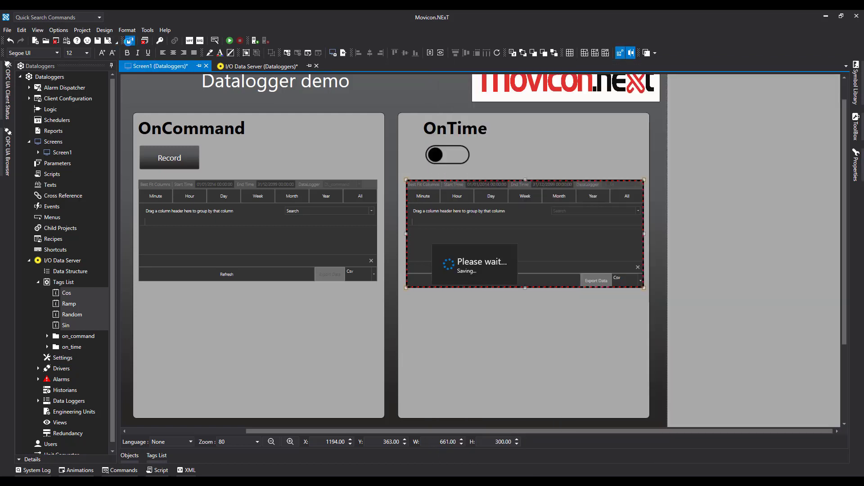
# - Start the project in runtime and refresh the empty OnTime Data Logger Viewer three times
pyautogui.click(229, 41)
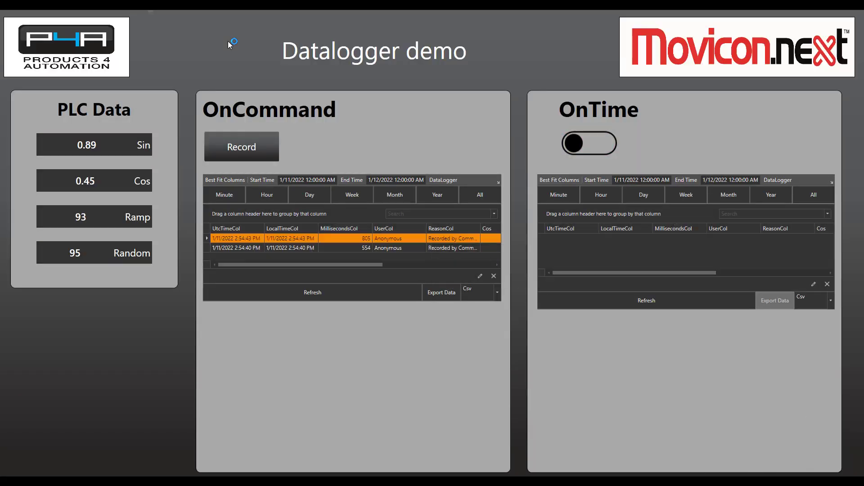
pyautogui.click(651, 300)
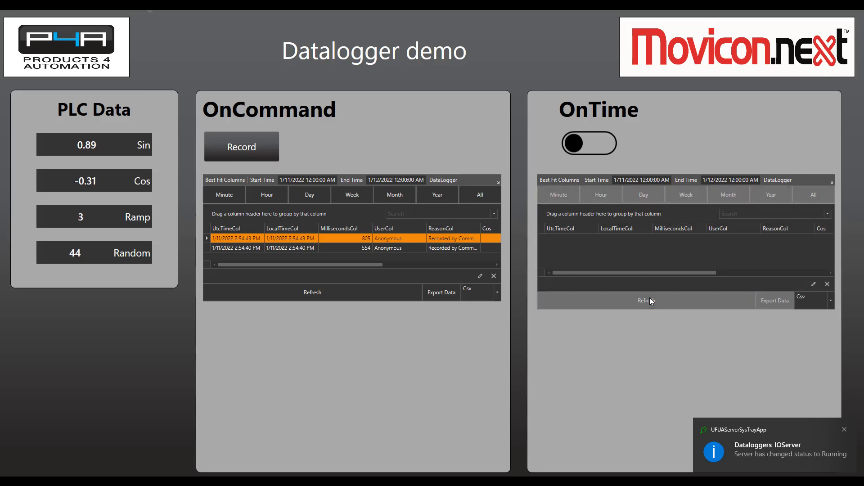
pyautogui.click(651, 300)
pyautogui.click(651, 300)
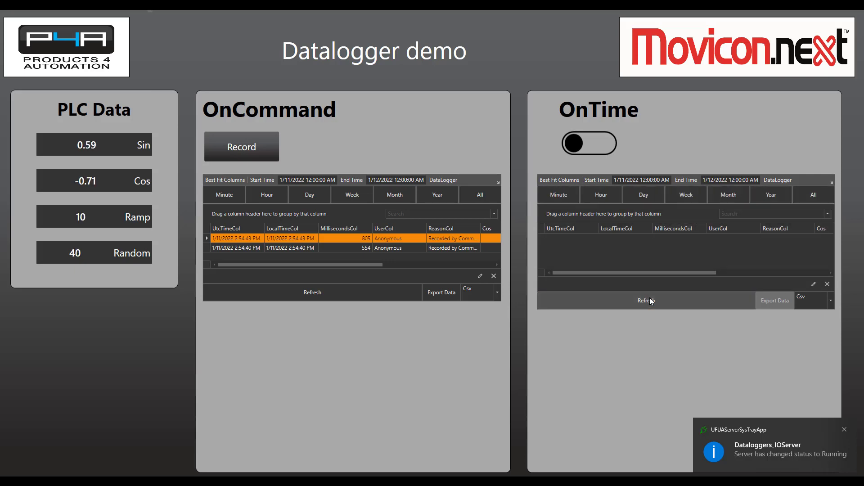
# - Enable the OnTime smart switch, then refresh and scroll the viewer to inspect 5-second 'Recorded by Time' rows
pyautogui.click(598, 141)
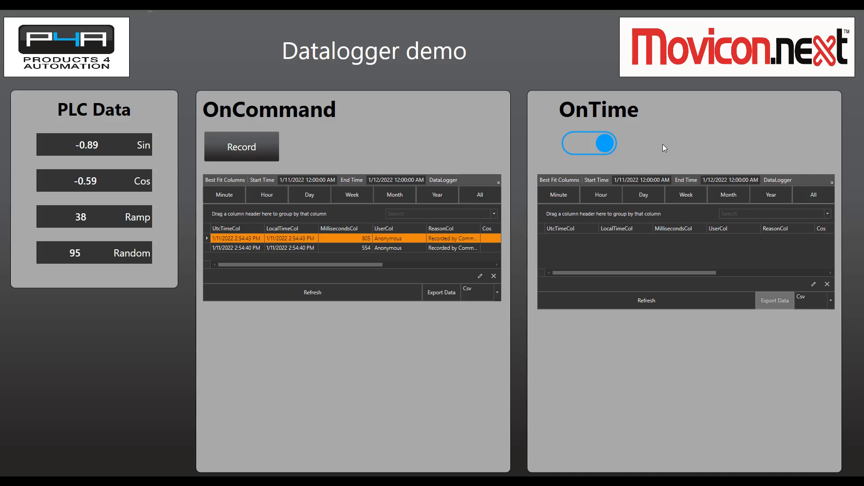
pyautogui.click(660, 300)
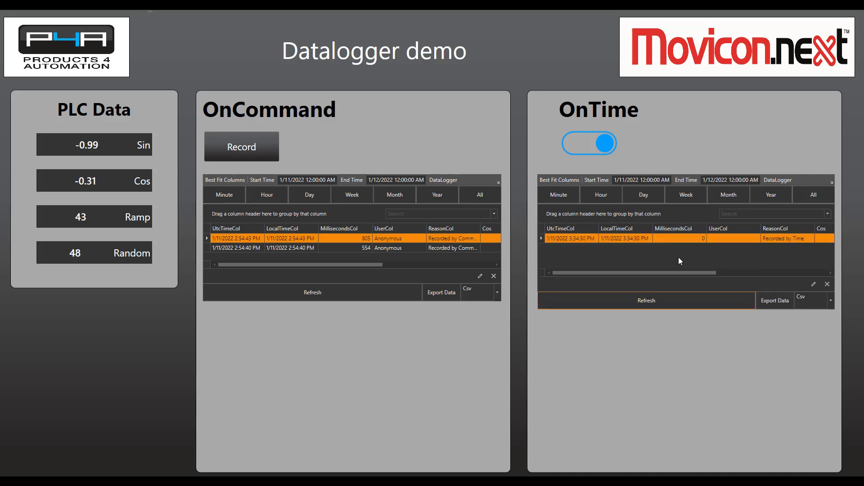
pyautogui.moveTo(699, 272); pyautogui.dragTo(749, 269)
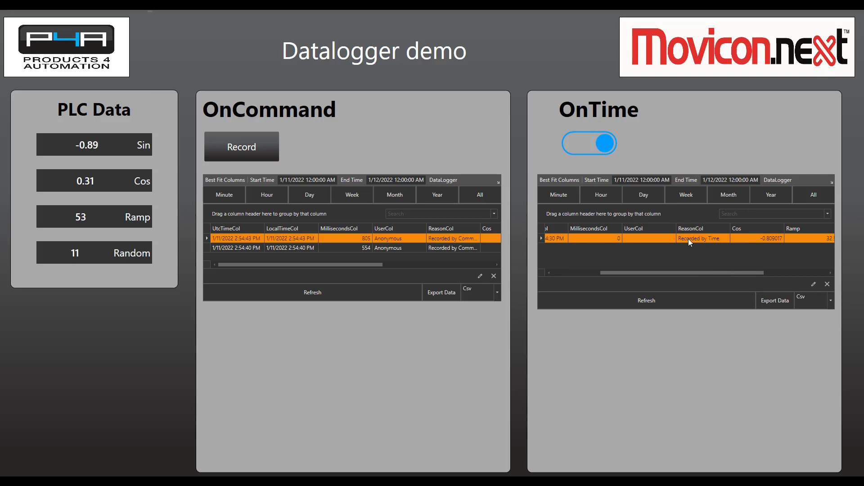
pyautogui.moveTo(730, 272); pyautogui.dragTo(804, 272)
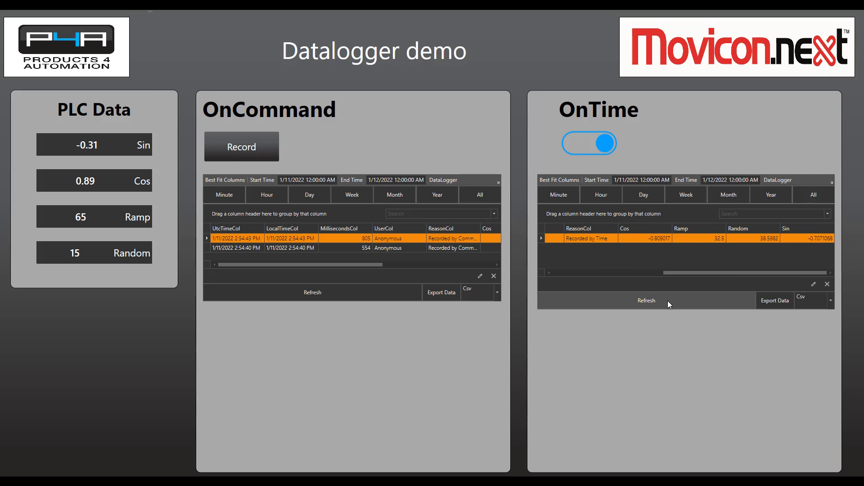
pyautogui.click(655, 301)
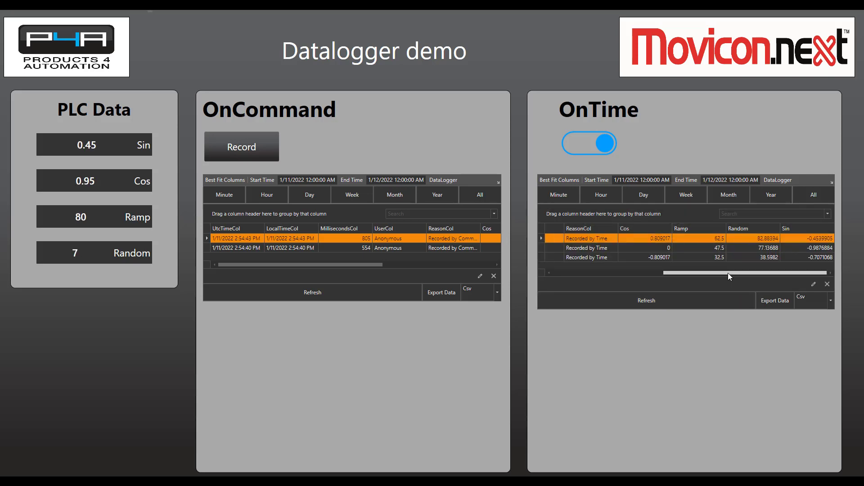
pyautogui.moveTo(728, 273); pyautogui.dragTo(587, 288)
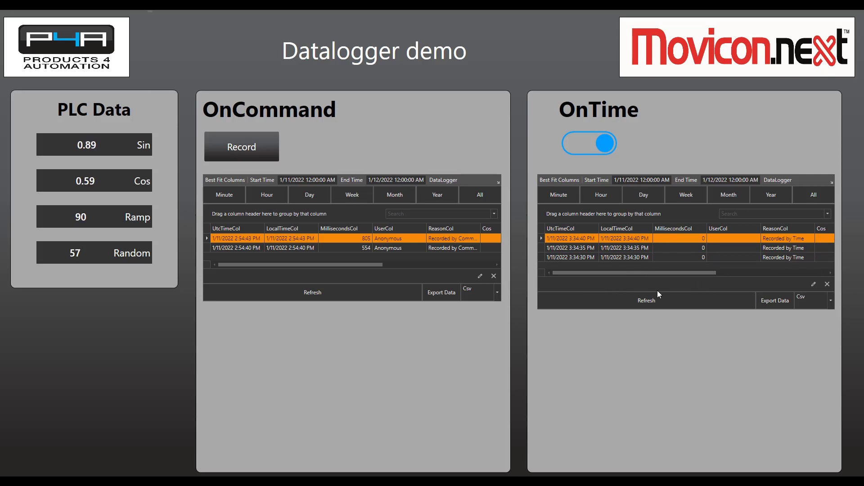
pyautogui.click(649, 304)
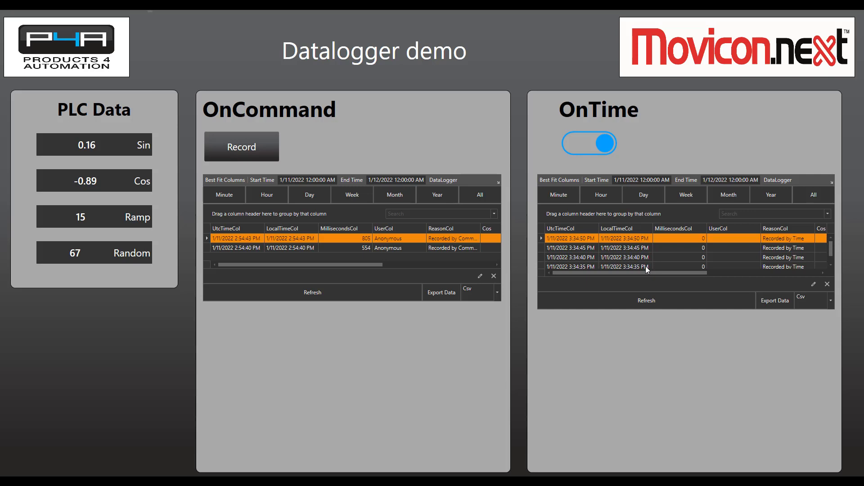
# - Switch the OnTime smart switch off, leaving records logged through 3:34:50 PM
pyautogui.click(577, 147)
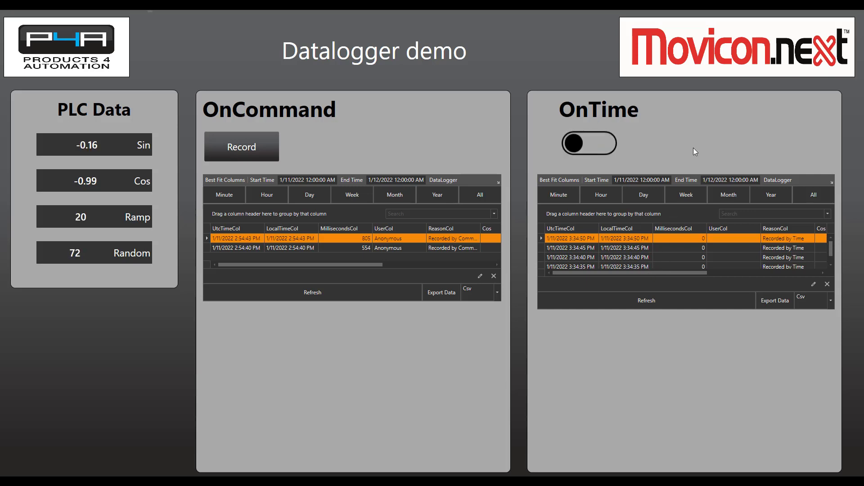